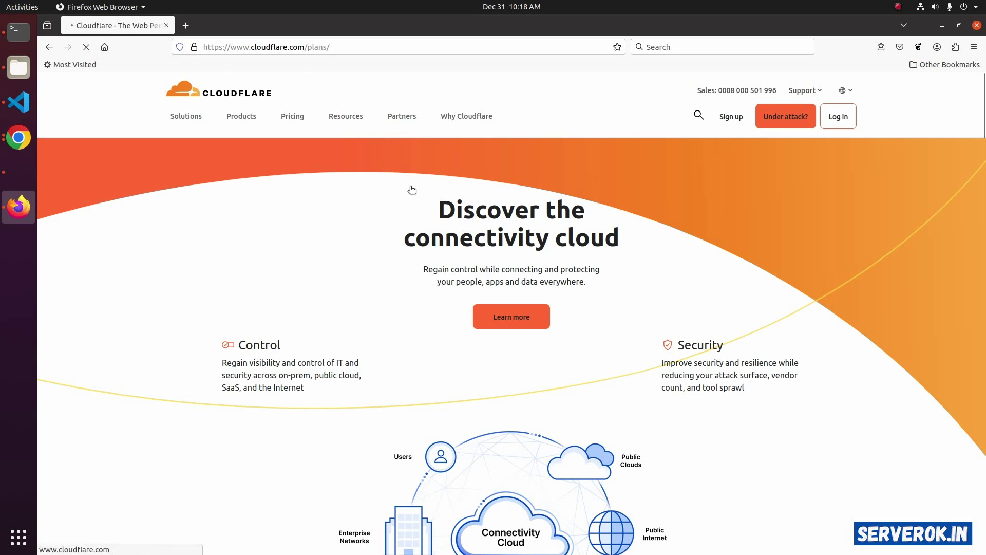
# Open the Cloudflare plans page and look over the Free plan's description.
pyautogui.click(293, 116)
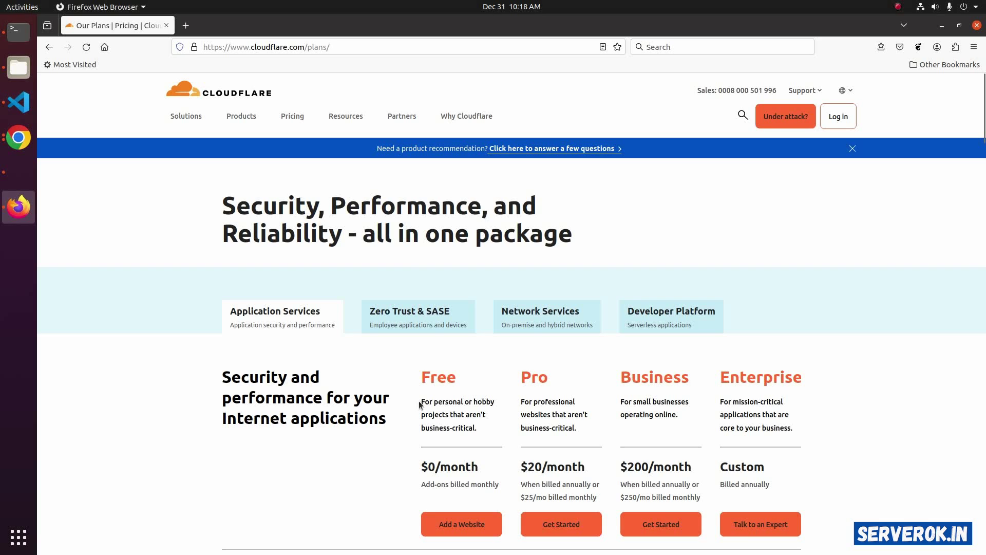
pyautogui.moveTo(421, 403); pyautogui.dragTo(480, 428)
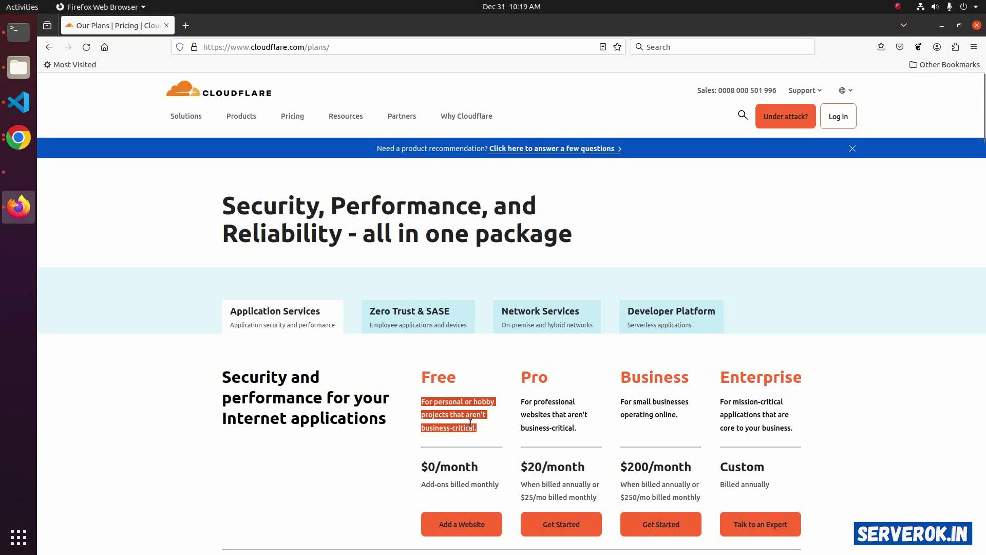
pyautogui.click(461, 422)
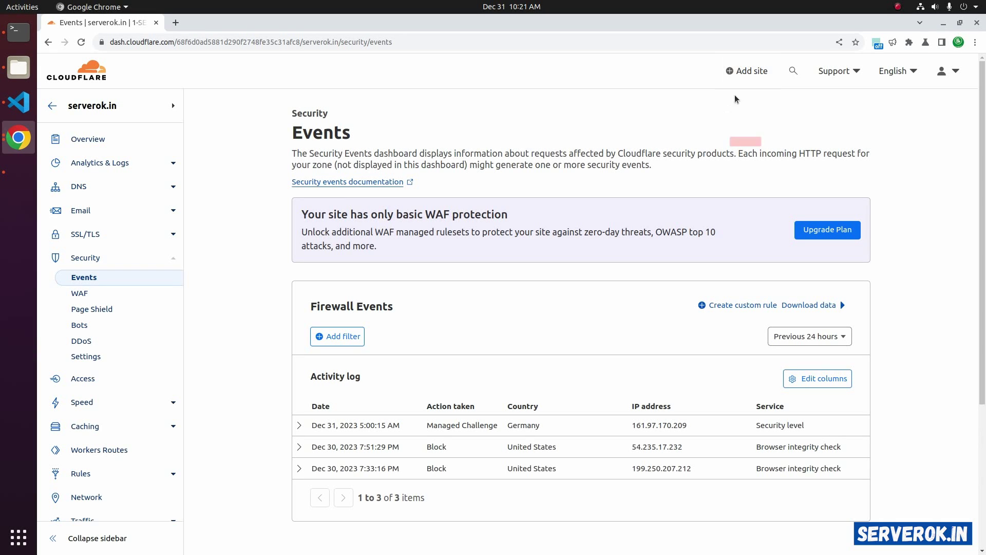
# Go from the account's websites list to the serverok.in site's Security Events page.
pyautogui.click(743, 73)
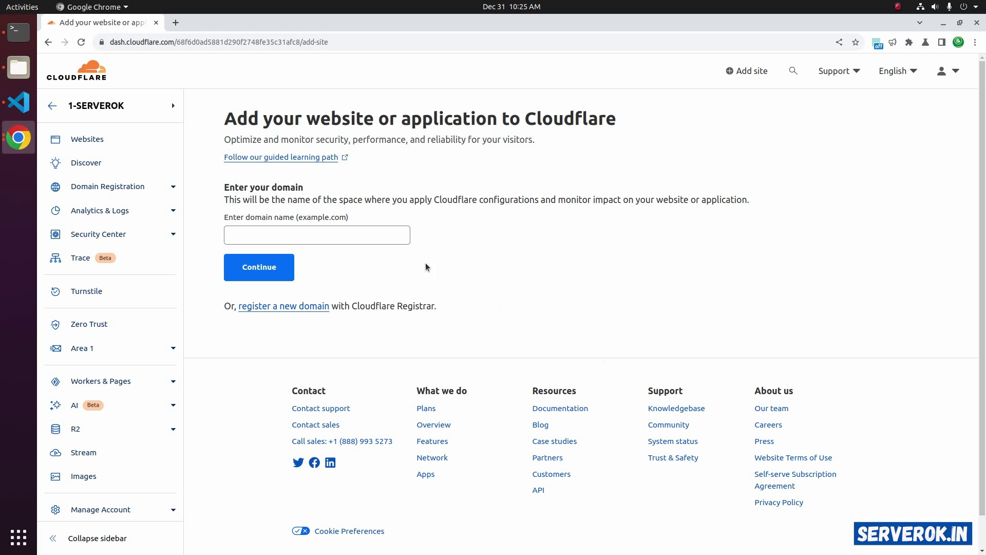
pyautogui.click(95, 142)
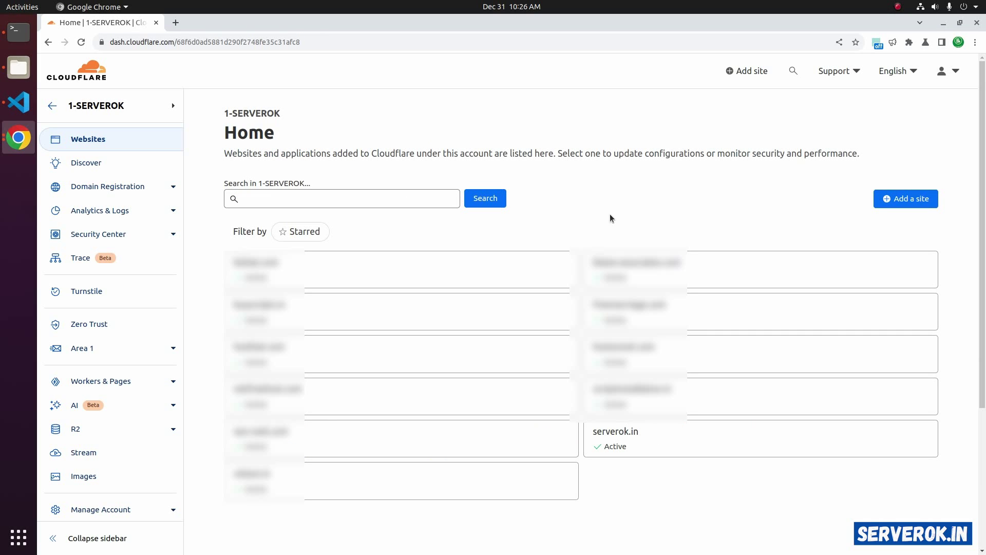
pyautogui.click(622, 438)
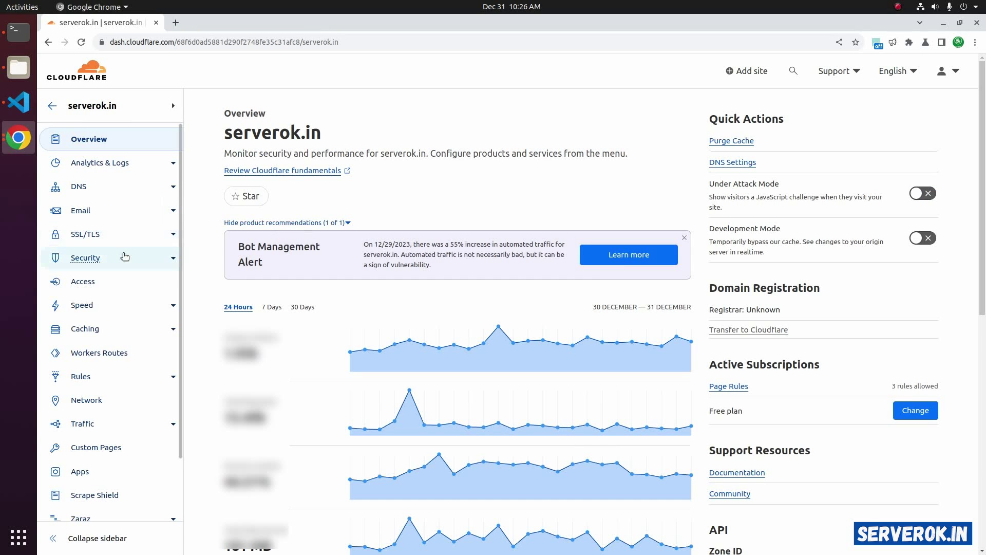
pyautogui.click(116, 258)
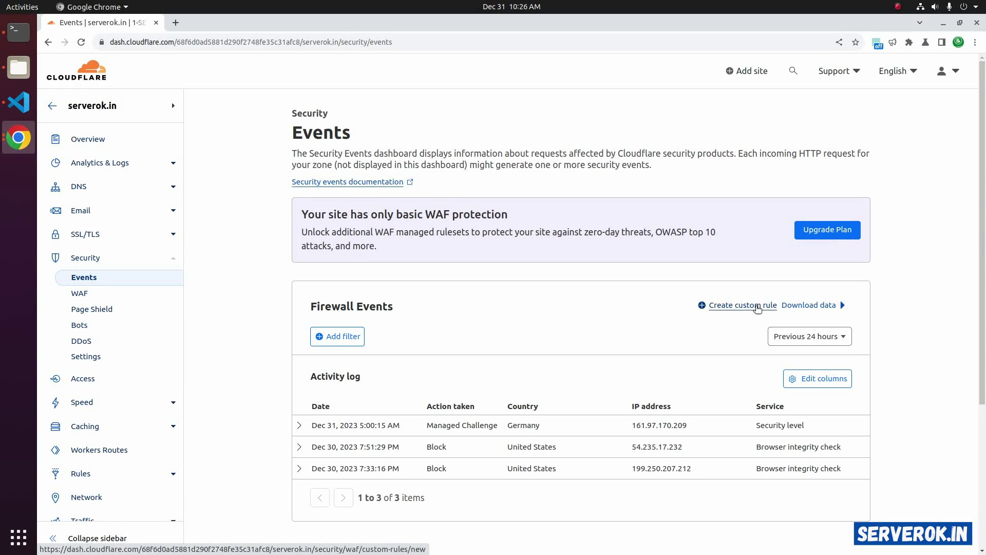
# Start a new custom firewall rule named block_country.
pyautogui.click(725, 307)
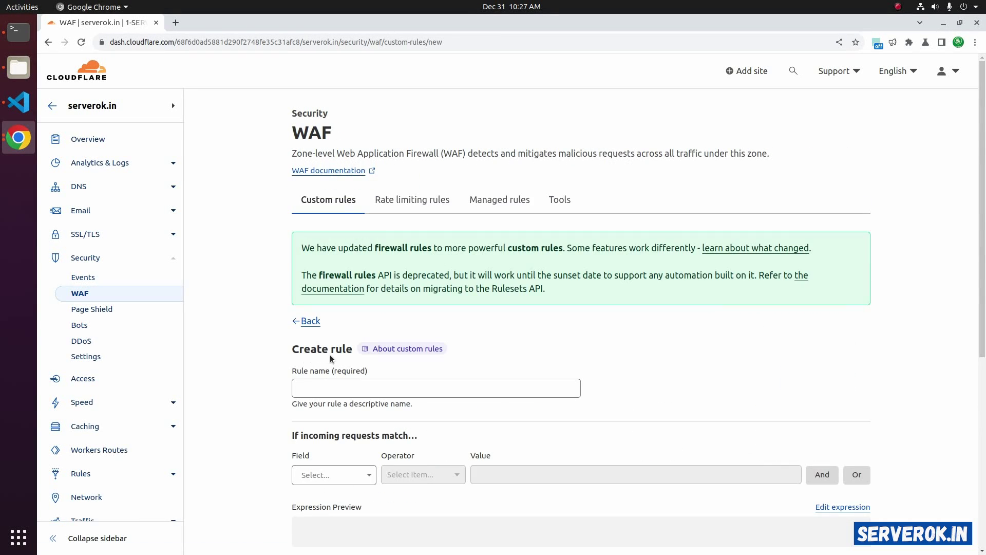
pyautogui.moveTo(287, 373); pyautogui.dragTo(368, 371)
pyautogui.click(373, 387)
pyautogui.write('block')
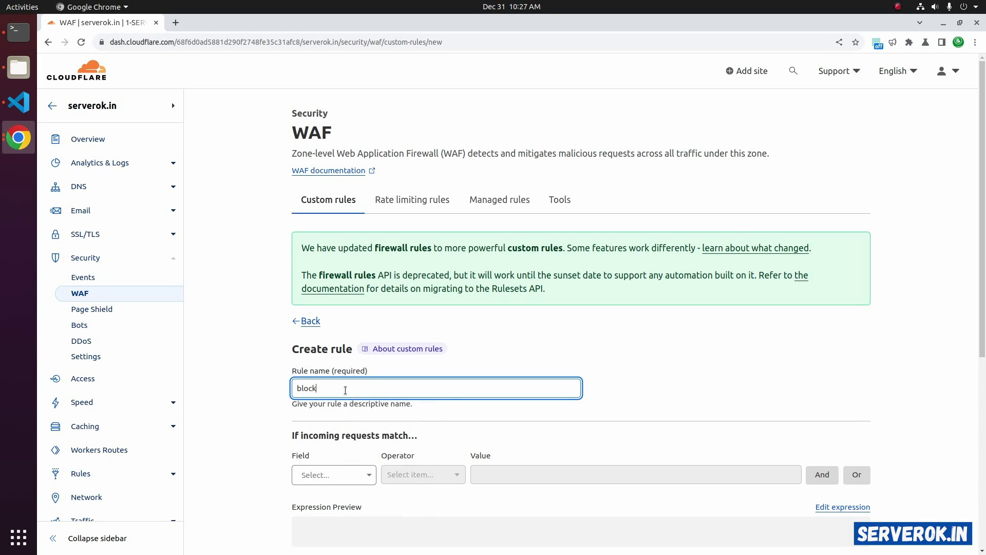
pyautogui.write('_country')
pyautogui.click(288, 378)
# Make the rule match requests where Country equals France.
pyautogui.scroll(-2, 288, 379)
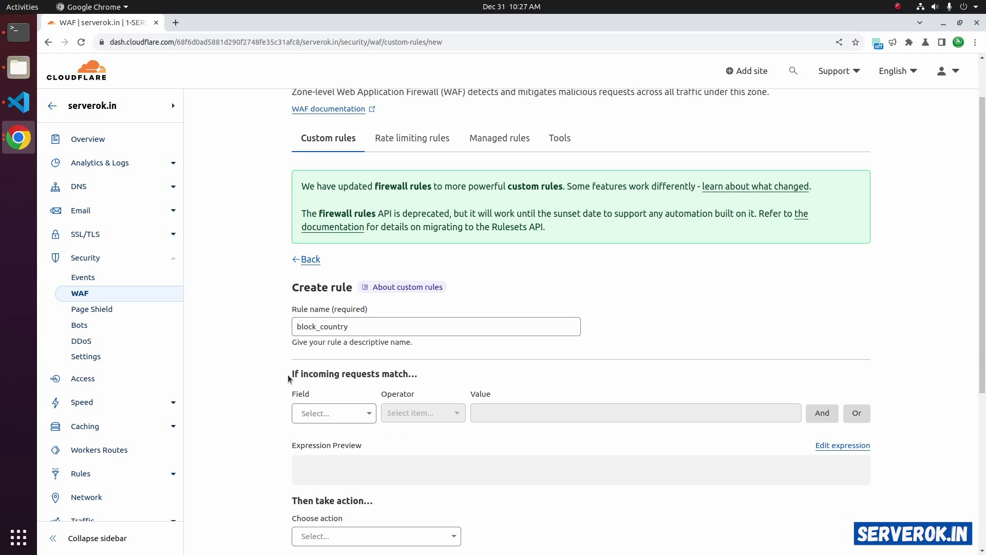
pyautogui.moveTo(288, 378); pyautogui.dragTo(427, 379)
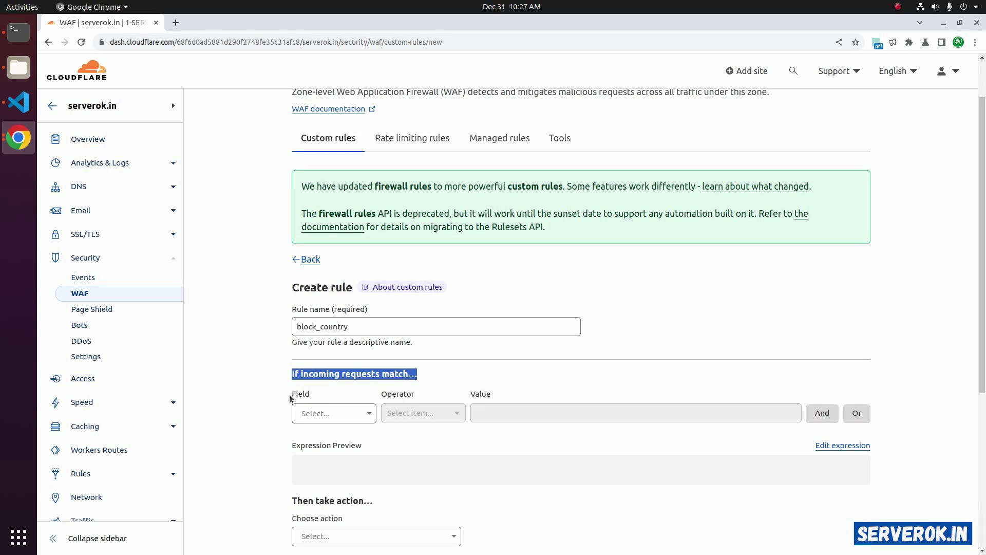
pyautogui.click(365, 413)
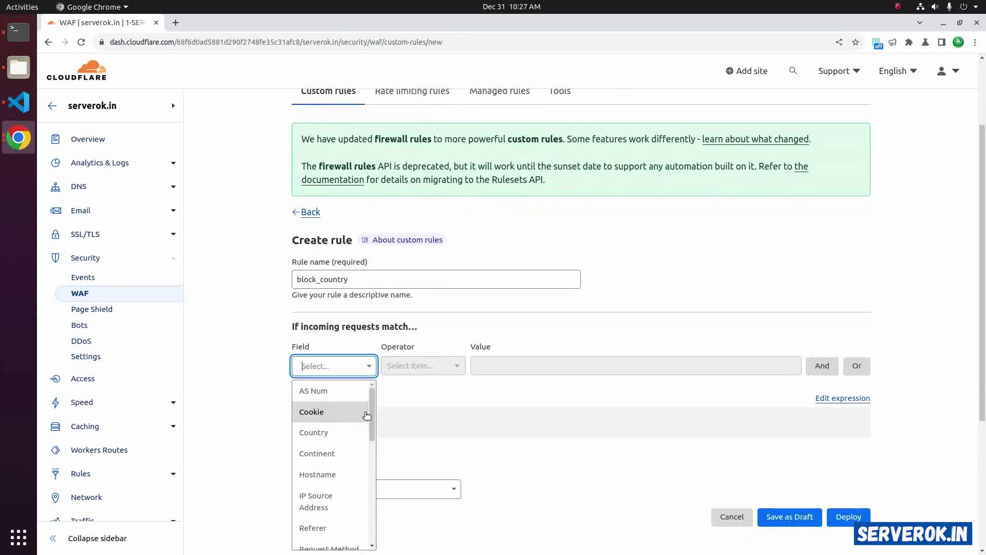
pyautogui.click(331, 432)
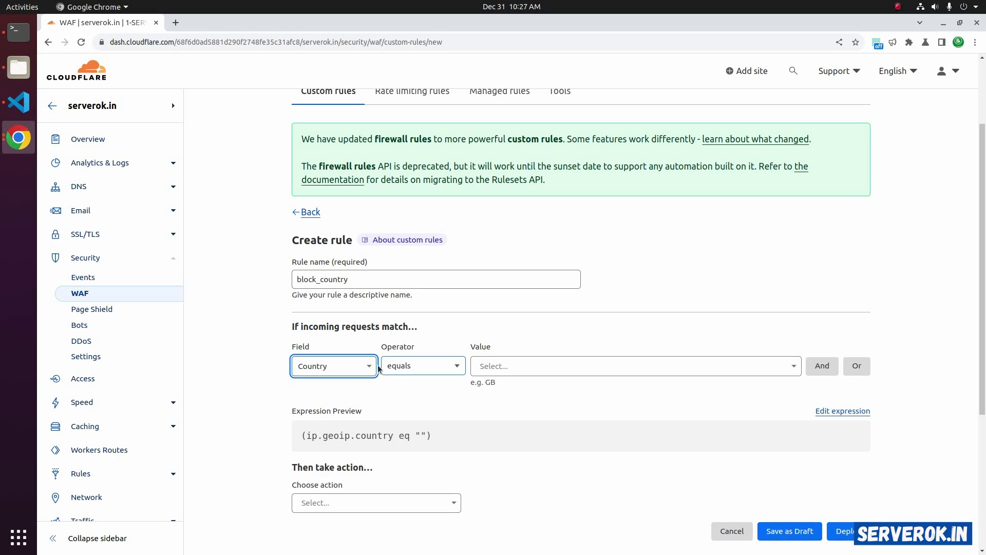
pyautogui.click(461, 368)
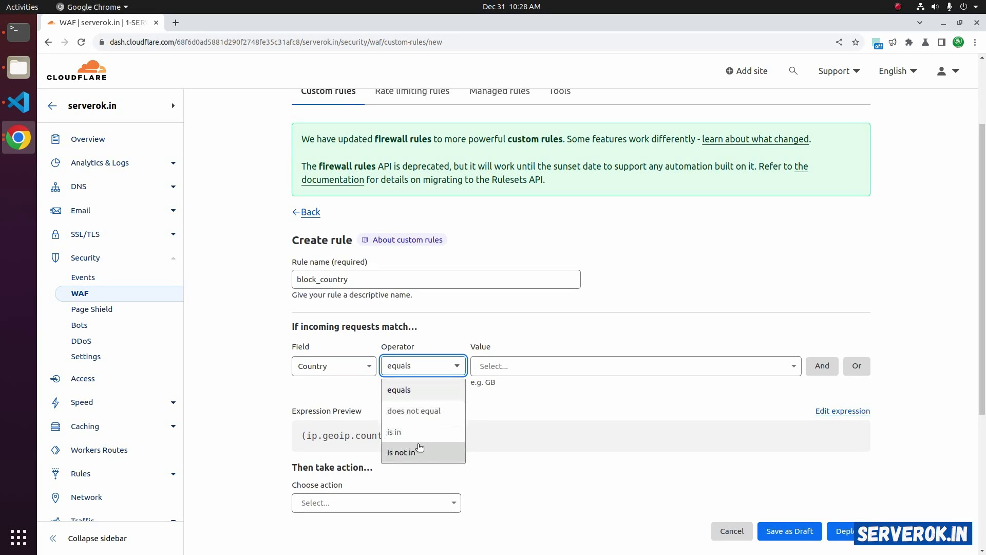
pyautogui.click(403, 391)
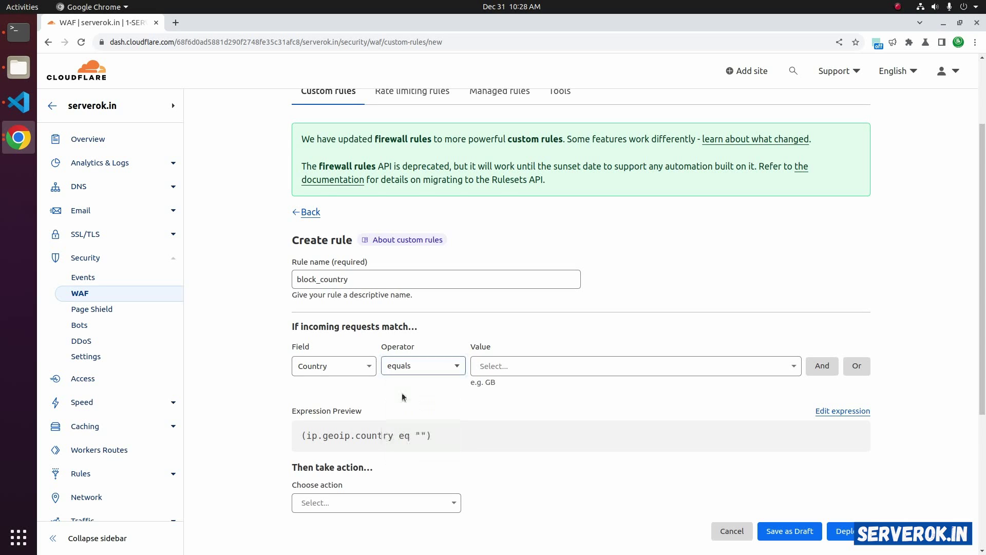
pyautogui.click(512, 366)
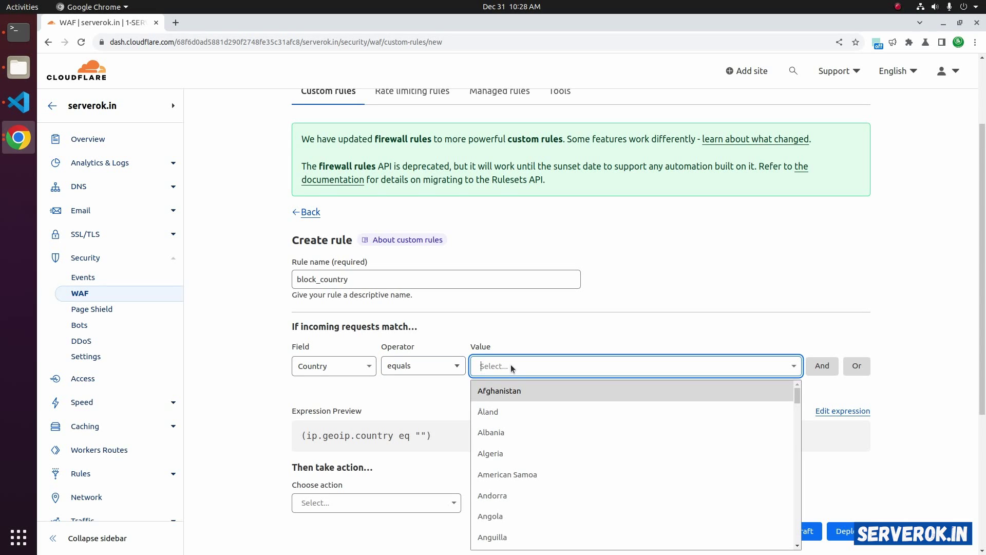
pyautogui.write('franc')
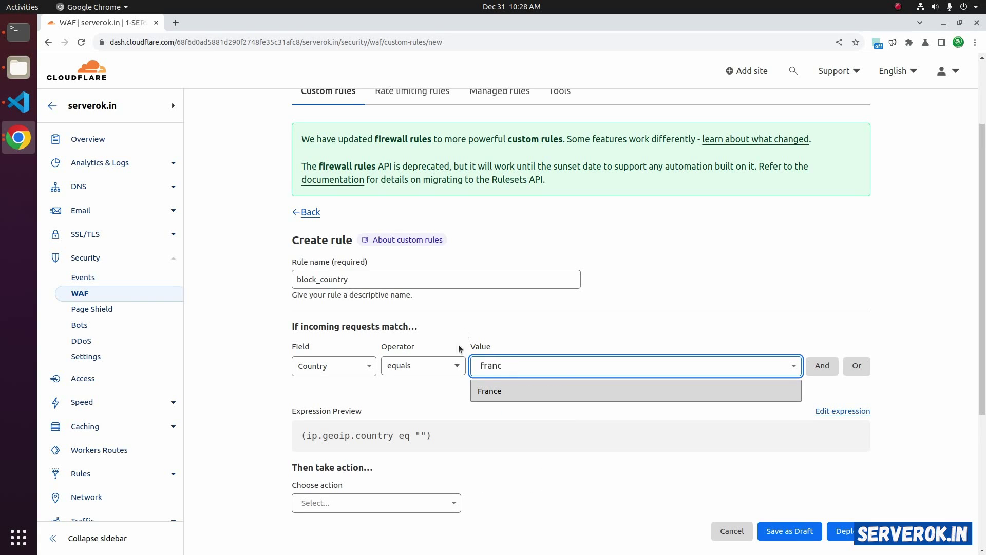
pyautogui.click(489, 390)
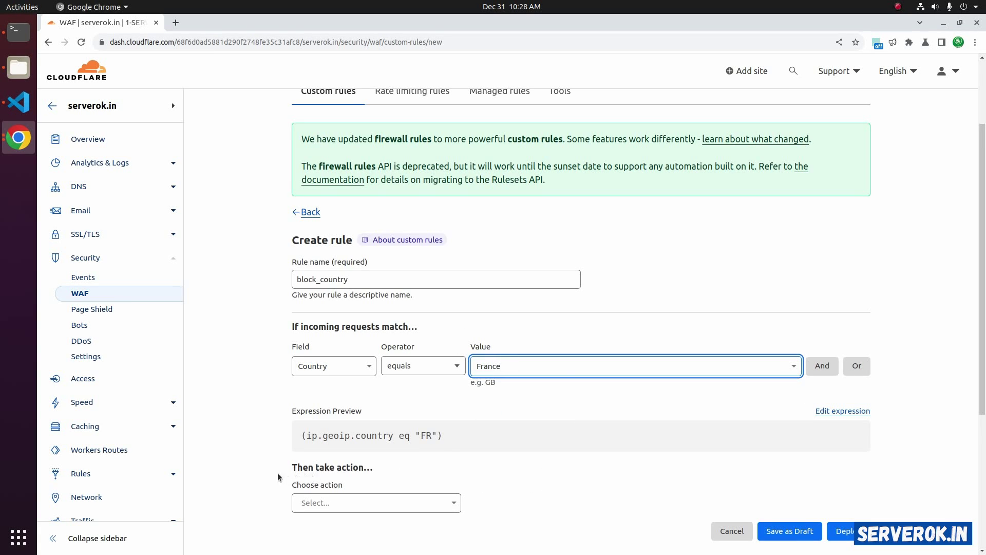
# Set the rule's action to Block.
pyautogui.tripleClick(292, 469)
pyautogui.scroll(-5, 293, 469)
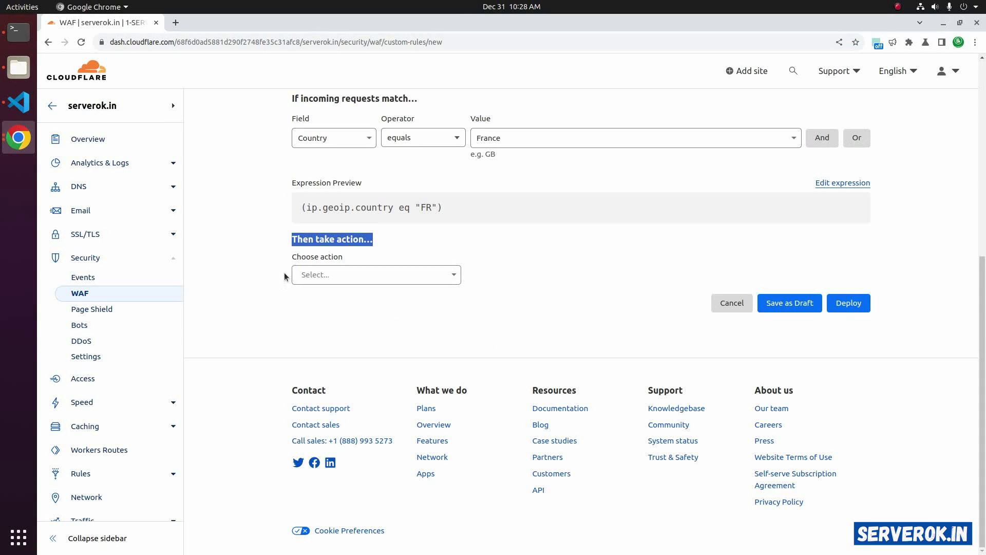
pyautogui.click(383, 276)
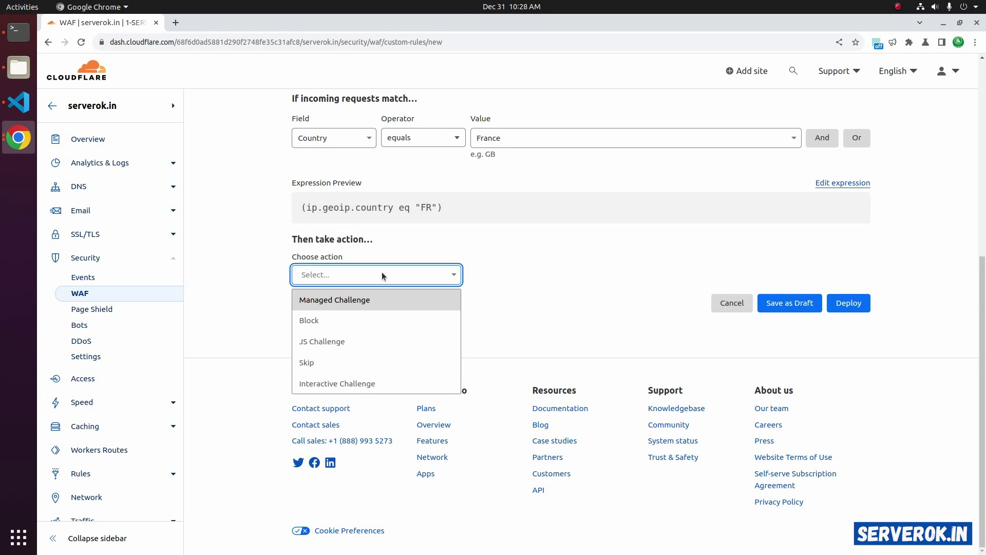
pyautogui.click(322, 328)
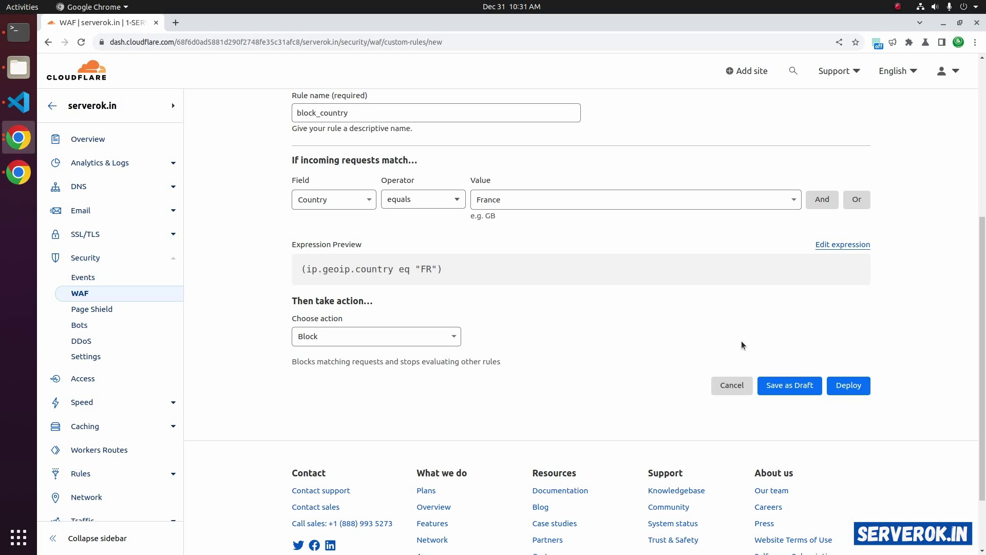
# Check on whatismyip.com that the public IPv4 address is located in Roubaix, France.
pyautogui.click(18, 172)
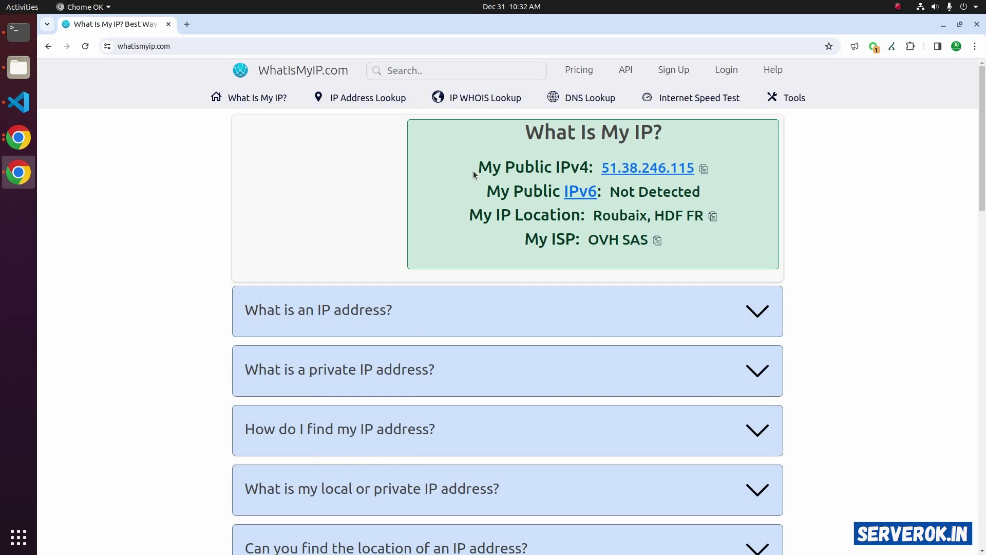
pyautogui.moveTo(473, 169); pyautogui.dragTo(709, 173)
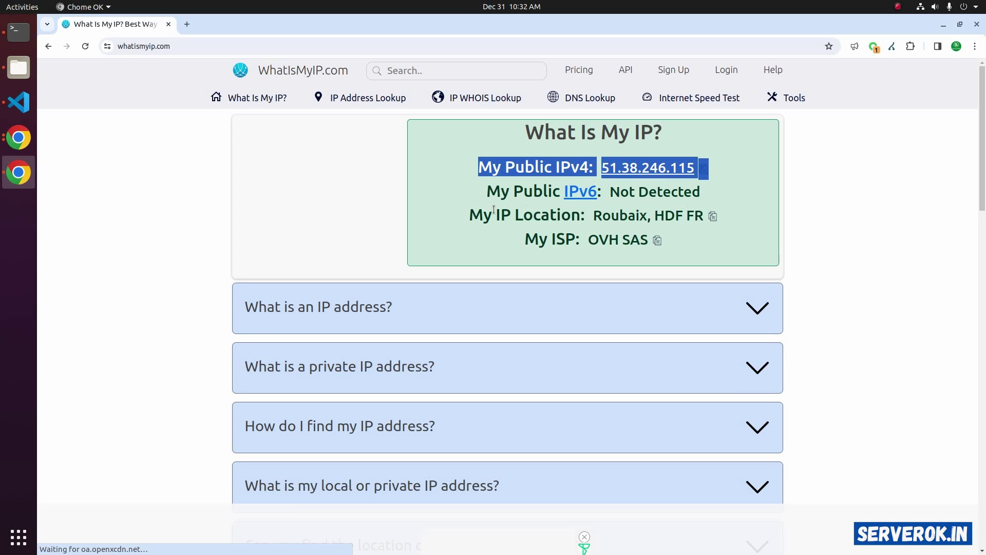
pyautogui.moveTo(469, 216); pyautogui.dragTo(541, 216)
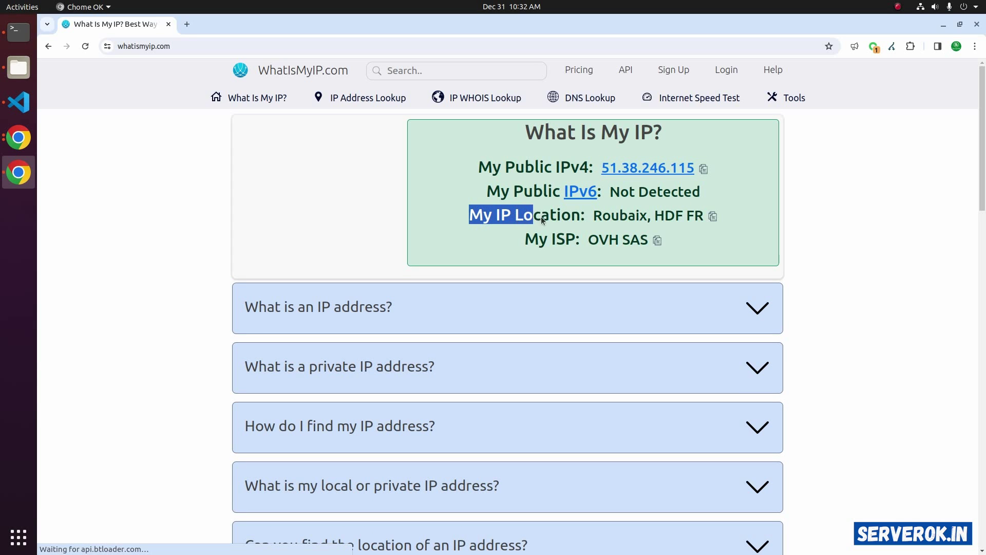
pyautogui.click(690, 215)
# Load serverok.in in a new browser tab.
pyautogui.click(187, 24)
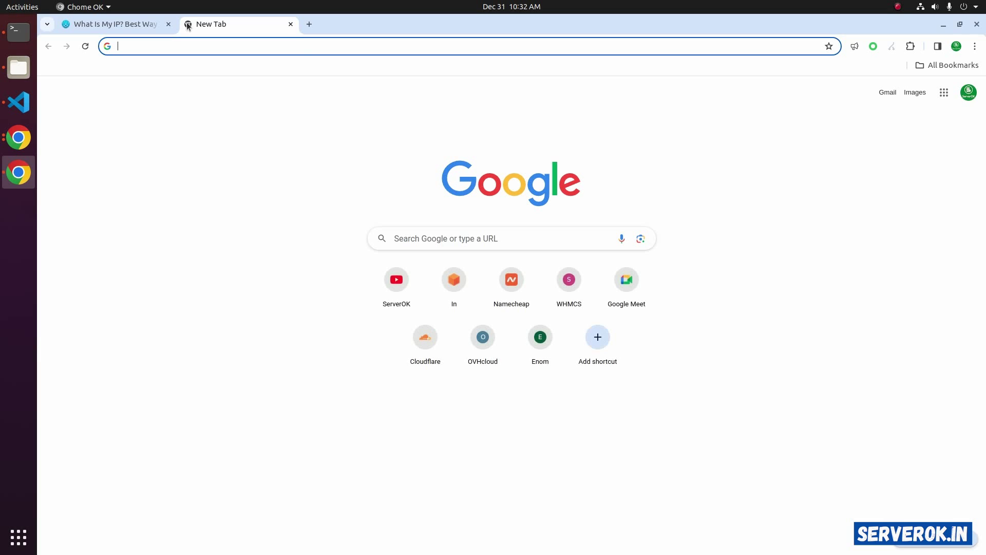
pyautogui.write('servero')
pyautogui.press('Return')
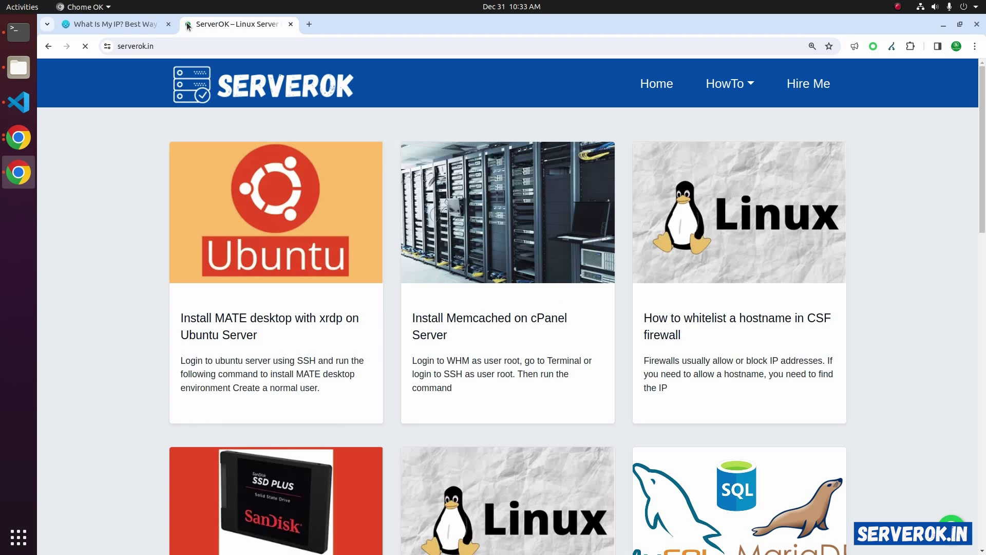
# Deploy the block_country rule, confirm it shows as enabled, and return to the serverok.in window.
pyautogui.click(17, 144)
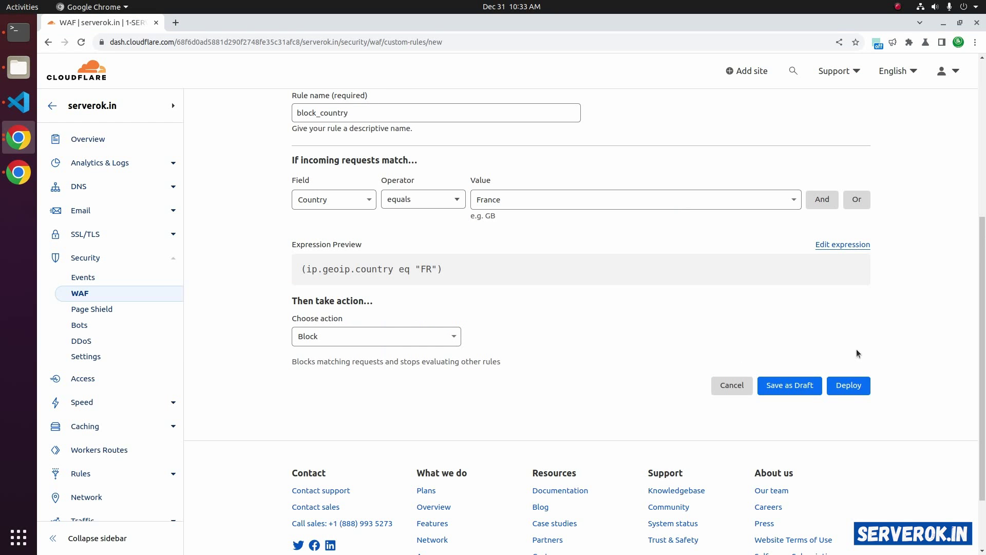
pyautogui.click(849, 386)
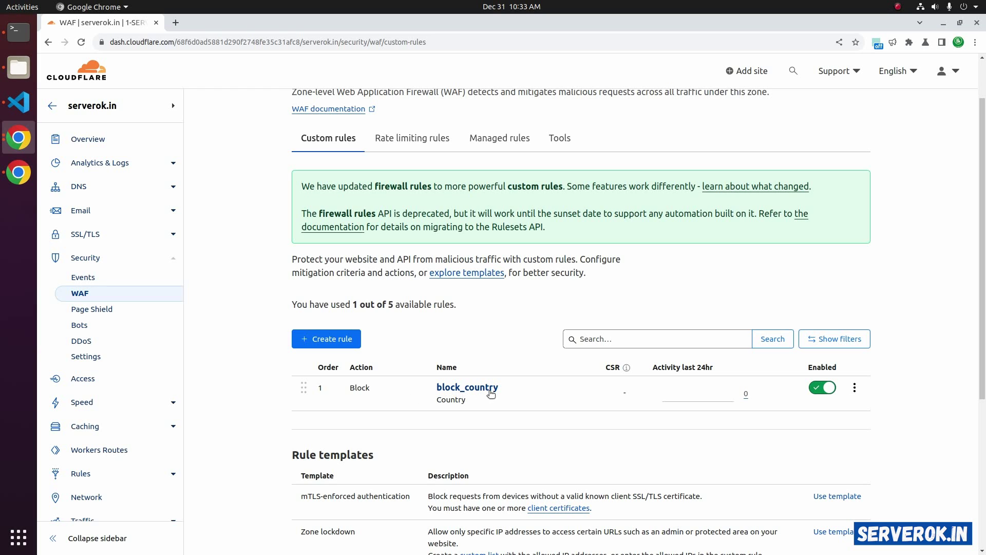
pyautogui.doubleClick(824, 366)
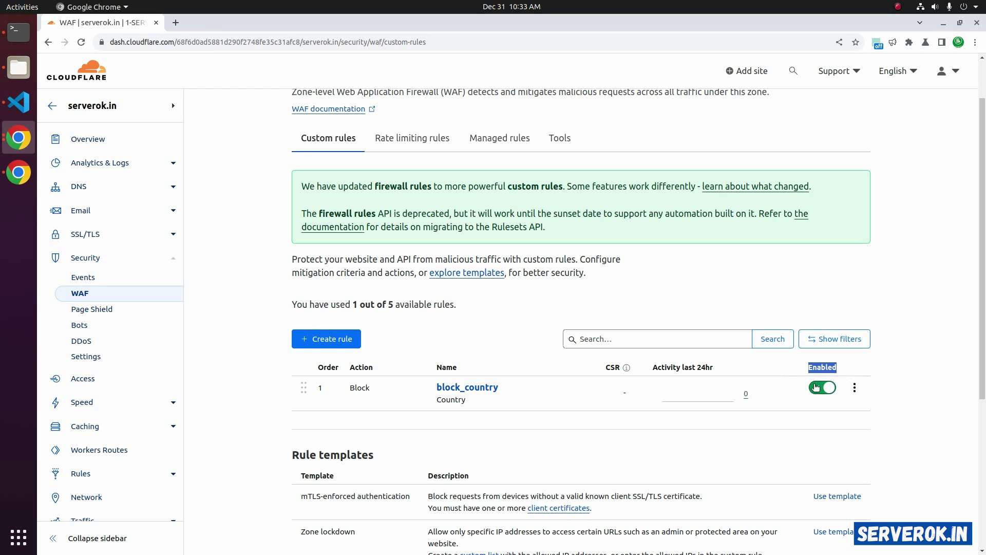
pyautogui.scroll(2, 591, 389)
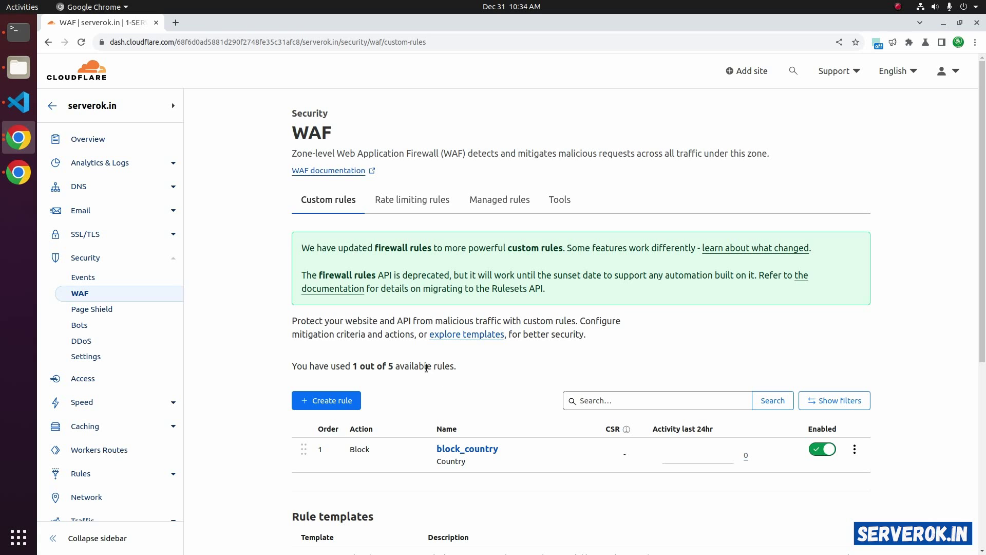
pyautogui.hotkey('alt', 'Tab')
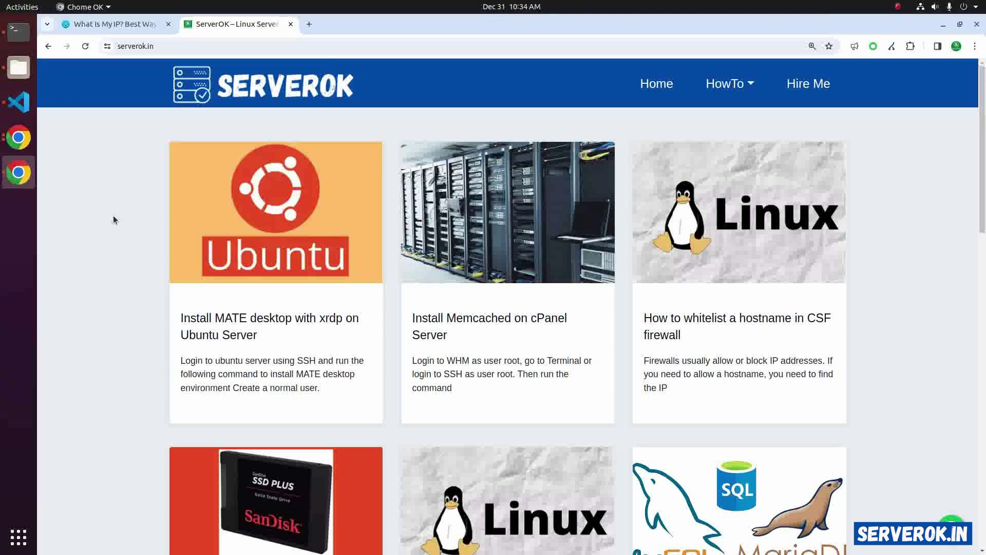
# Reload serverok.in and confirm Cloudflare's 'Sorry, you have been blocked' page appears.
pyautogui.click(83, 46)
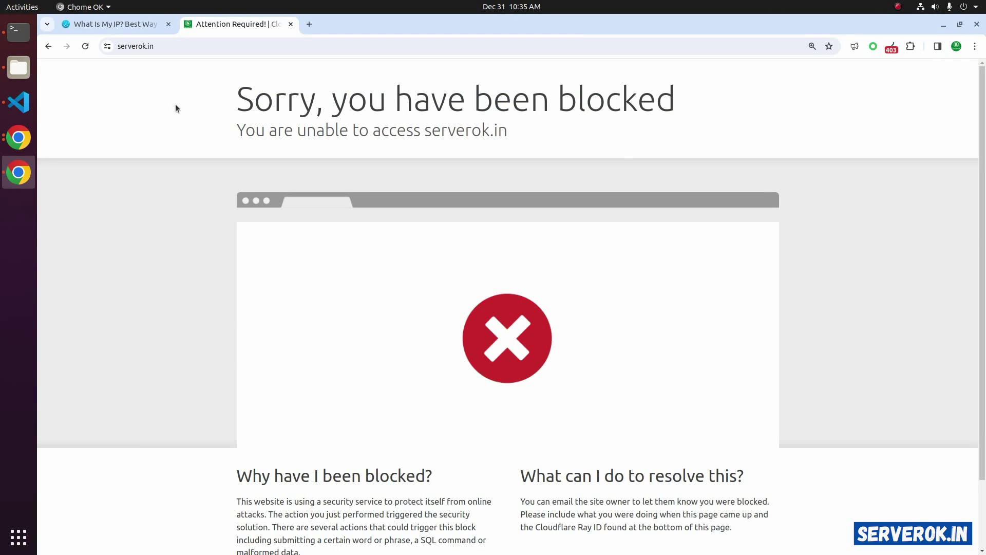
pyautogui.moveTo(178, 107); pyautogui.dragTo(513, 133)
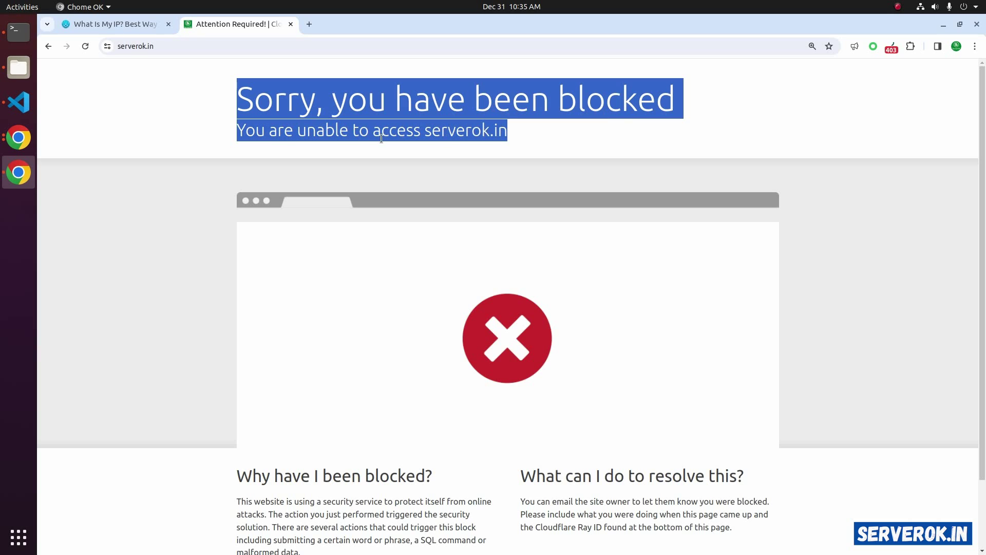
pyautogui.click(421, 143)
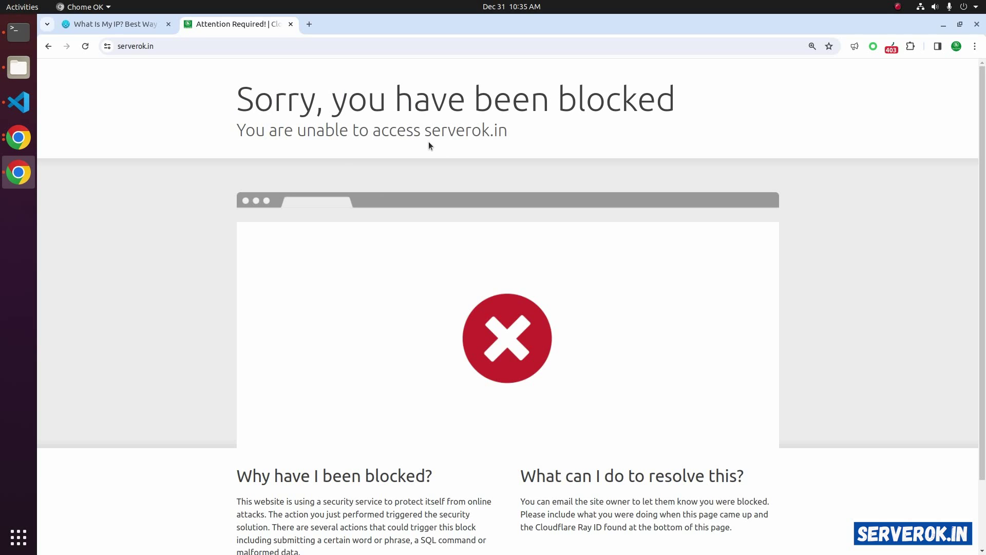
# Add an OR condition Country equals Afghanistan to block_country, then redeploy the rule.
pyautogui.click(18, 137)
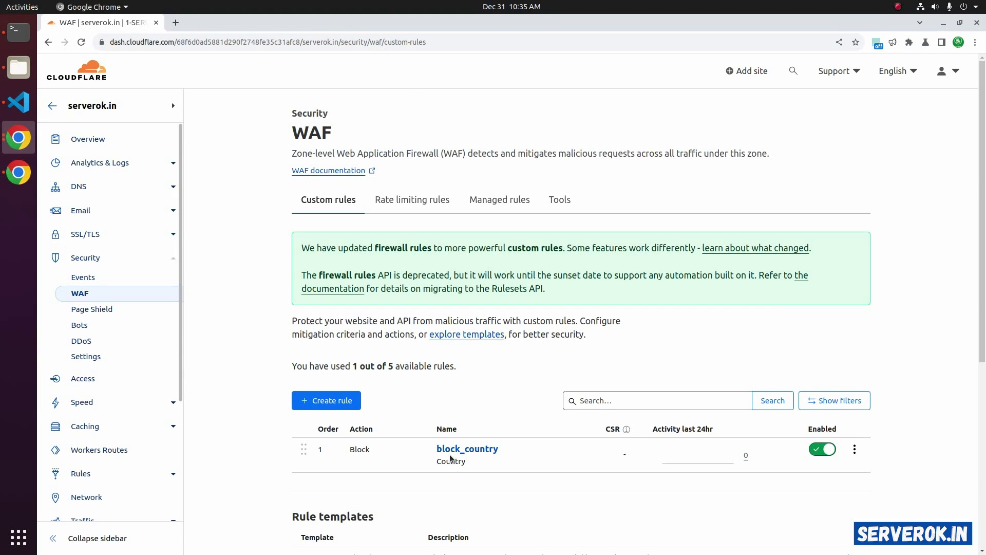
pyautogui.click(454, 451)
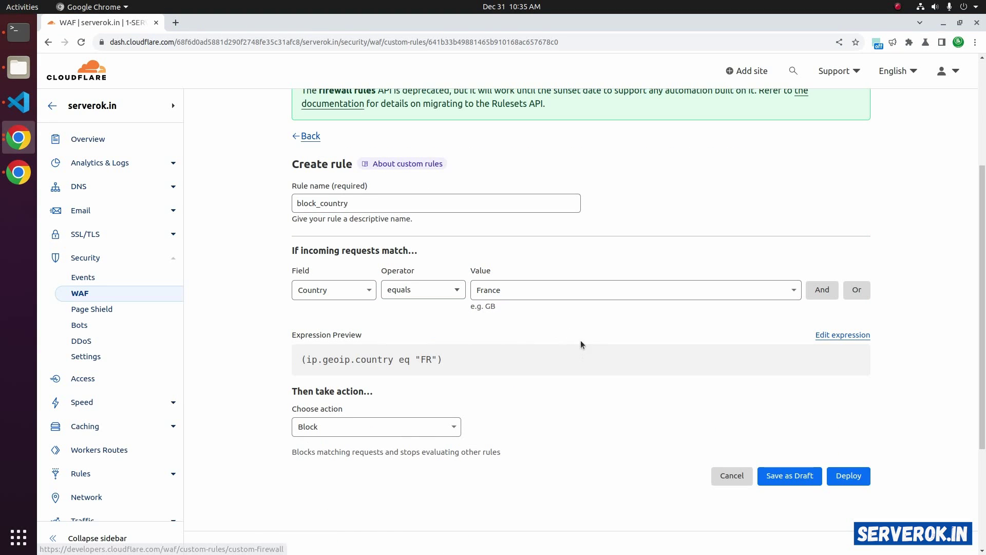
pyautogui.click(856, 289)
pyautogui.click(334, 353)
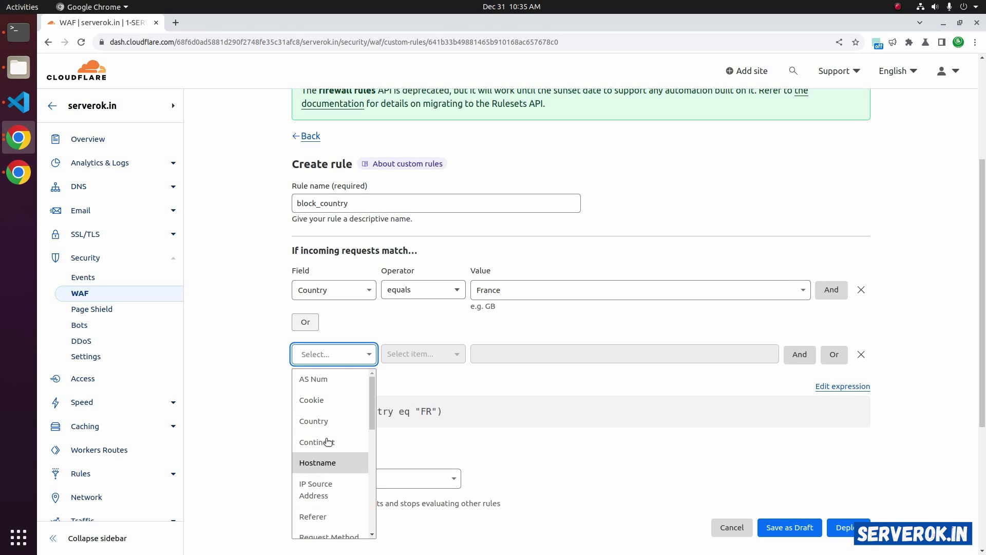
pyautogui.click(334, 421)
pyautogui.click(516, 356)
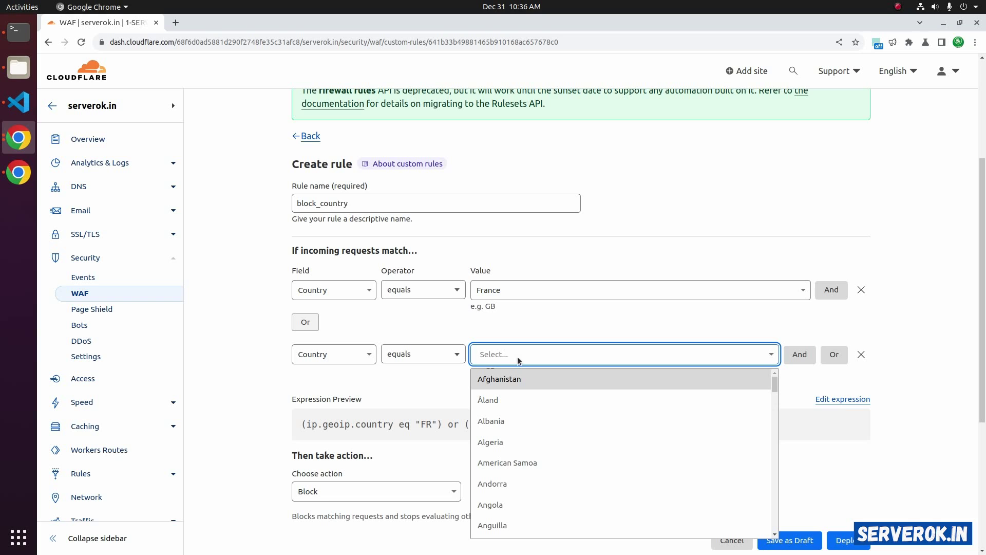
pyautogui.click(501, 384)
pyautogui.scroll(-3, 373, 268)
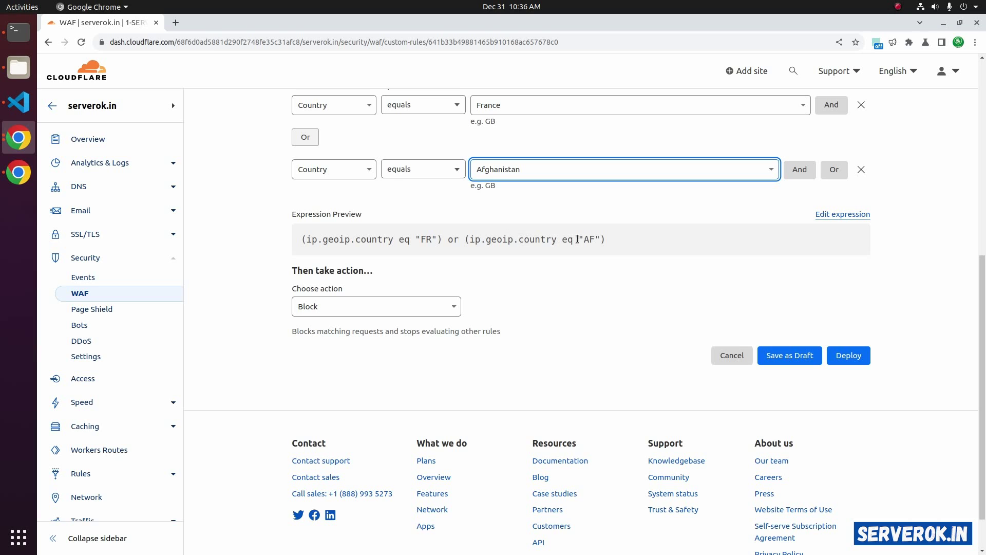
pyautogui.moveTo(300, 240); pyautogui.dragTo(618, 238)
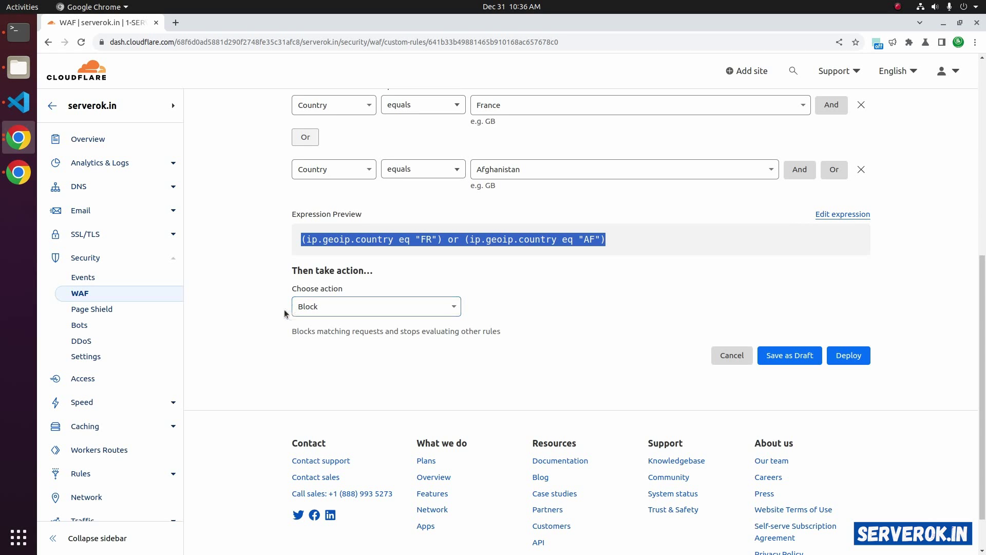
pyautogui.click(848, 356)
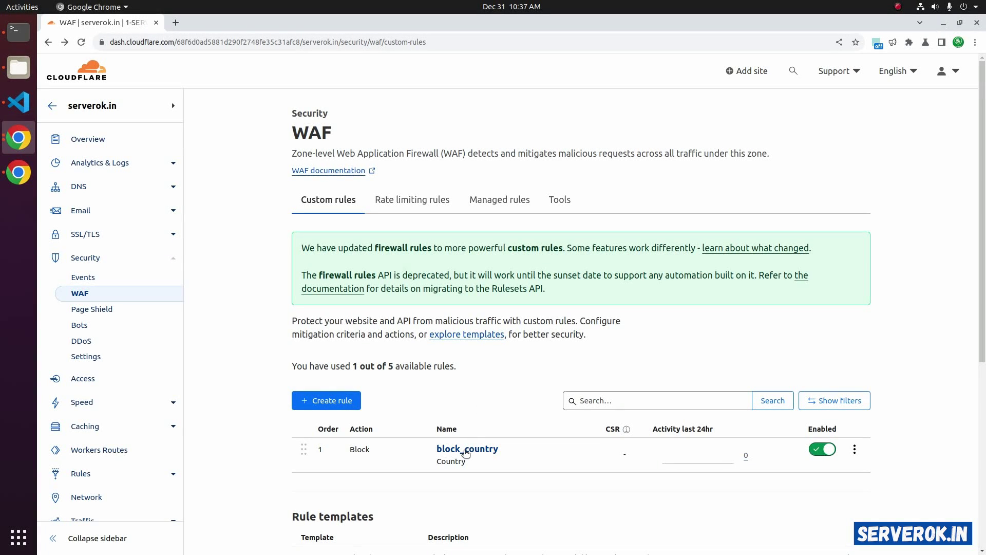
# Remove the France condition so block_country blocks only Afghanistan, and redeploy it.
pyautogui.click(466, 450)
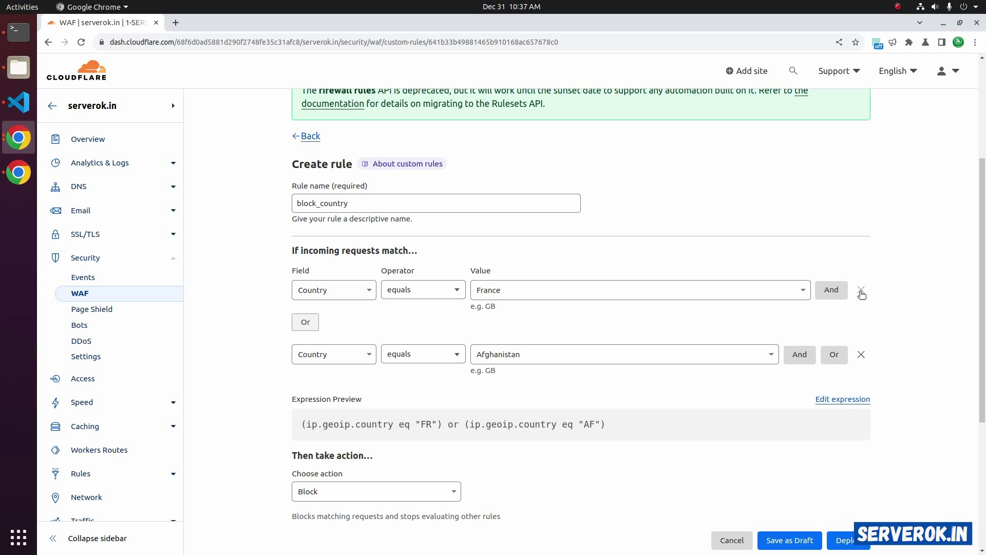
pyautogui.click(862, 292)
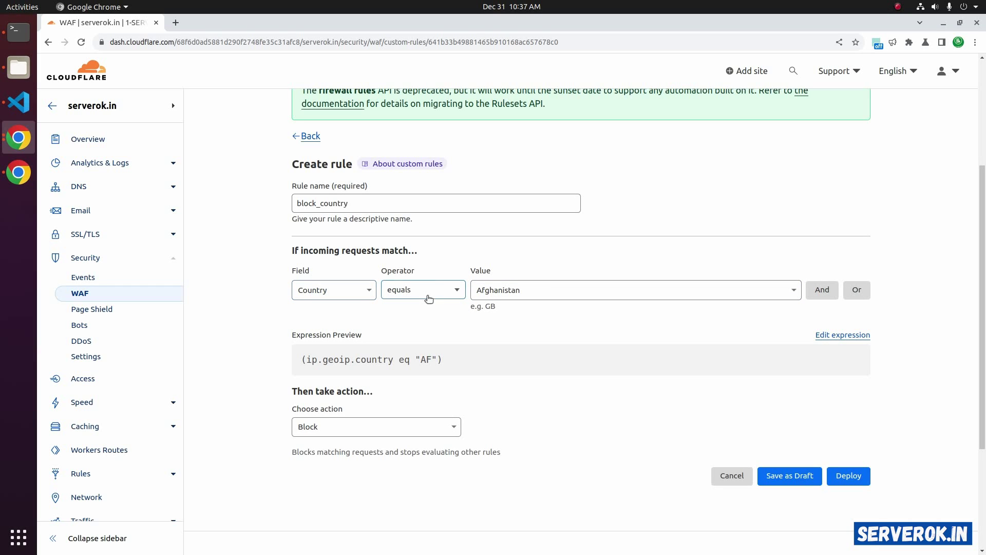
pyautogui.moveTo(258, 394); pyautogui.dragTo(432, 406)
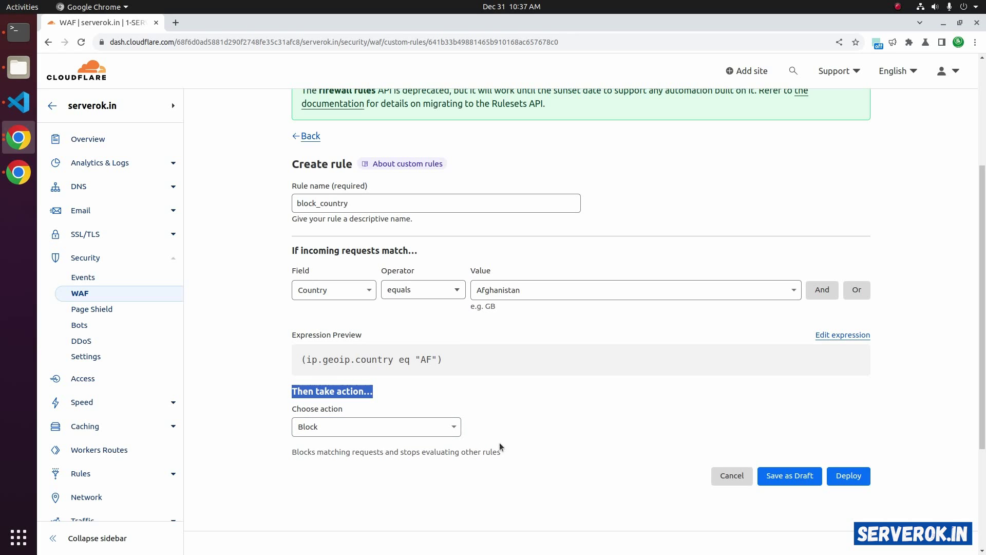
pyautogui.click(847, 475)
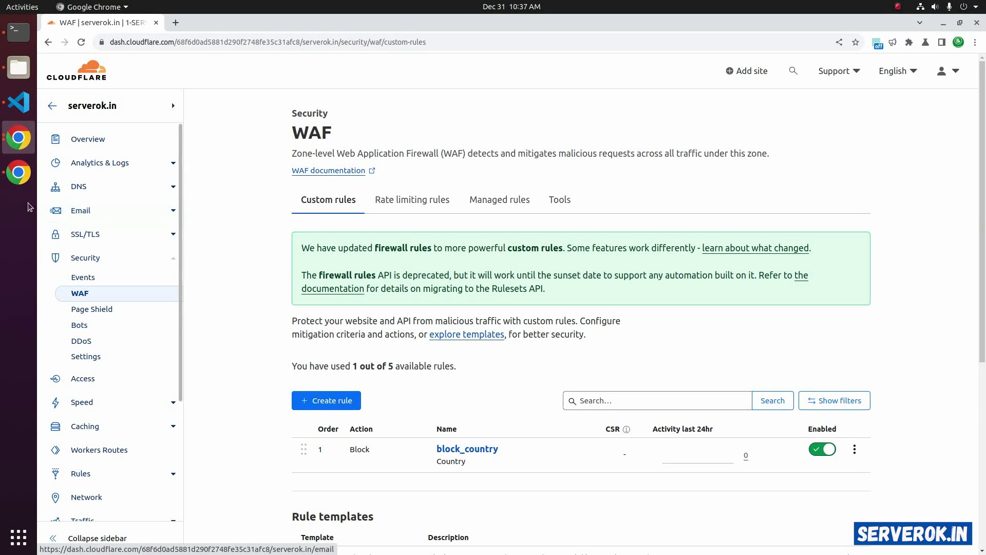
# Reload serverok.in to confirm it loads again, then return to the WAF custom rules list.
pyautogui.click(18, 172)
pyautogui.click(85, 47)
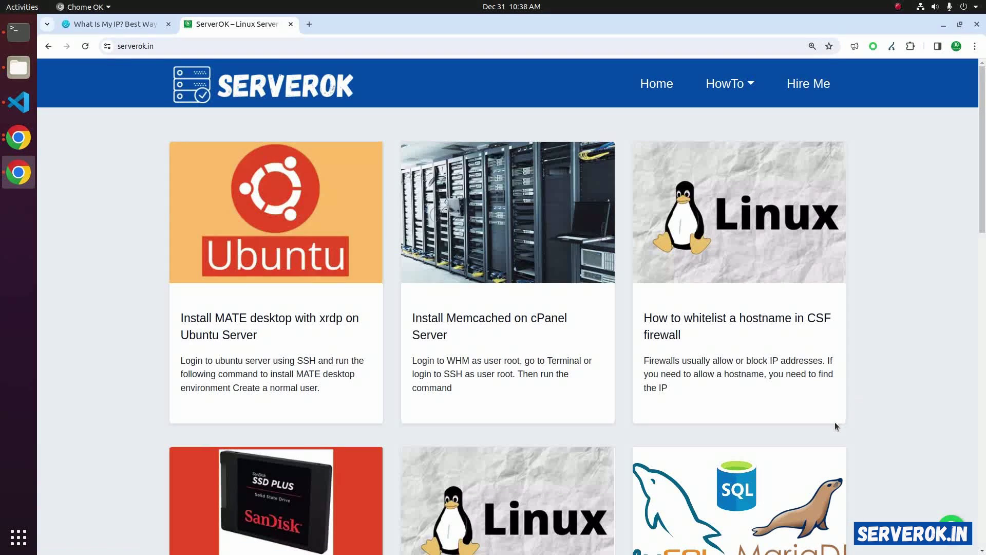
pyautogui.hotkey('alt', 'Tab')
pyautogui.scroll(-3, 398, 349)
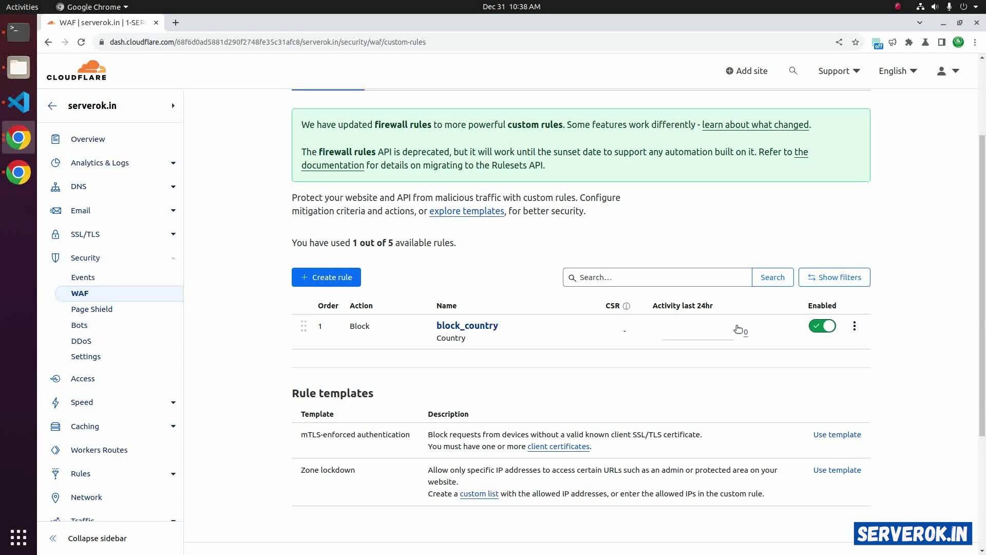
# Delete the existing block_country rule.
pyautogui.click(854, 324)
pyautogui.click(824, 367)
pyautogui.click(326, 277)
# Create a new rule named block_country matching Country with the 'is in' operator.
pyautogui.click(350, 388)
pyautogui.write('b')
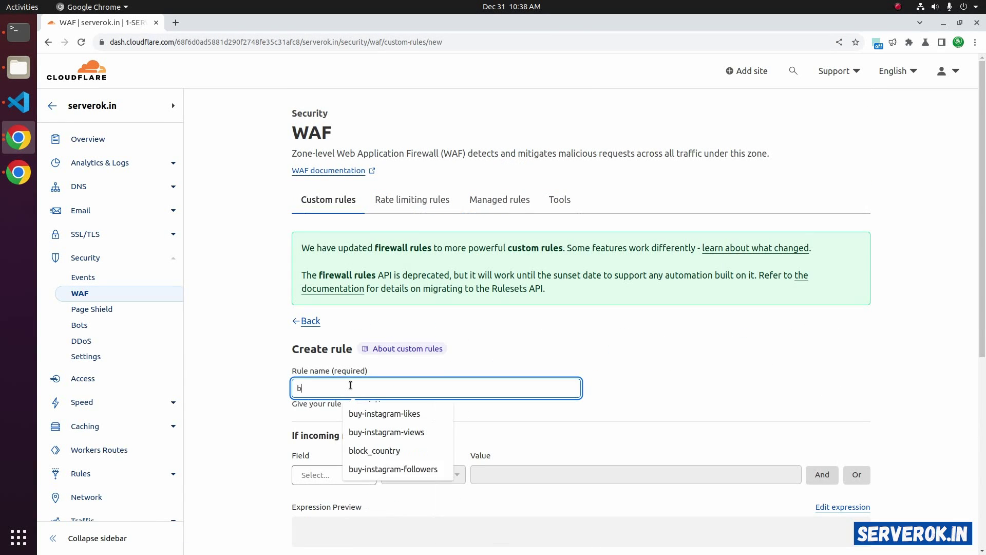
pyautogui.click(360, 468)
pyautogui.click(341, 470)
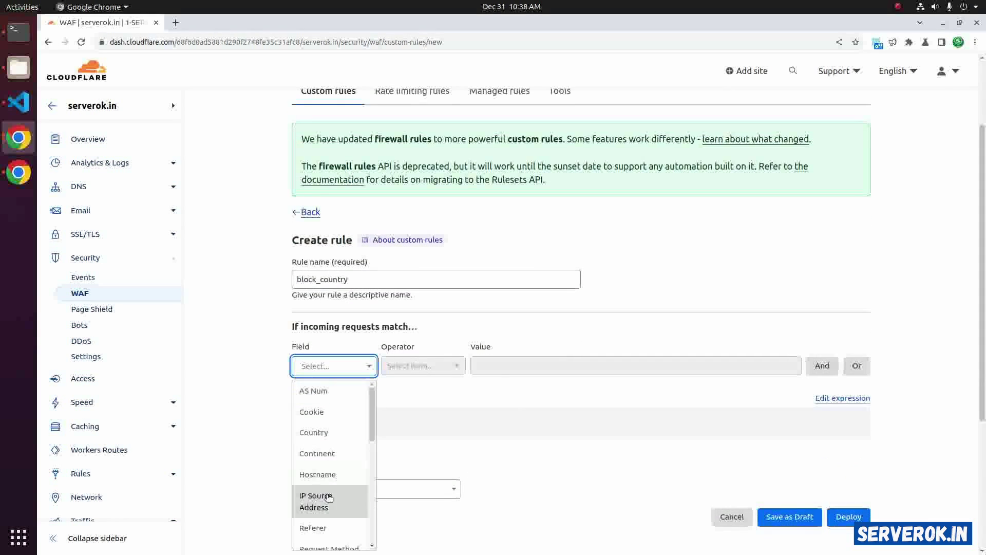
pyautogui.click(314, 433)
pyautogui.click(424, 368)
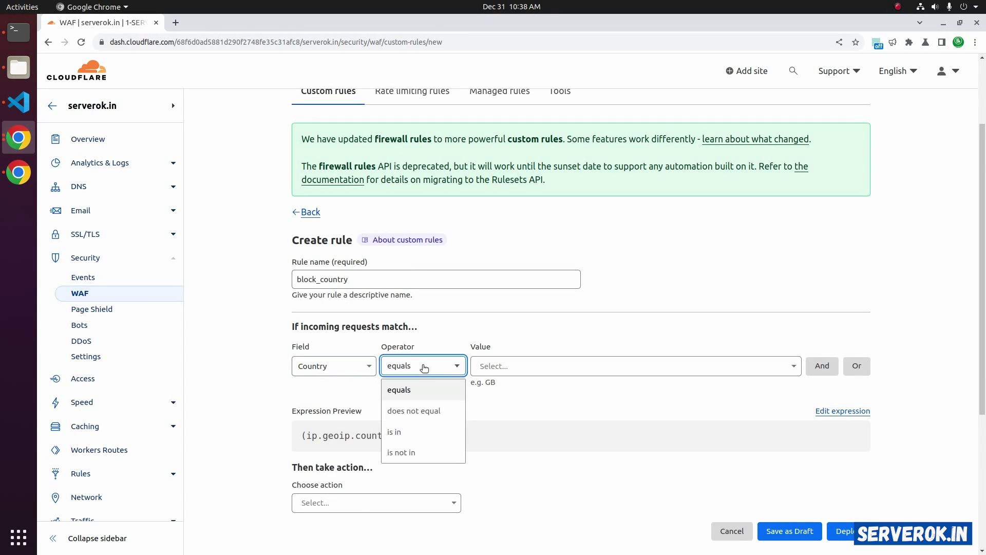
pyautogui.click(403, 437)
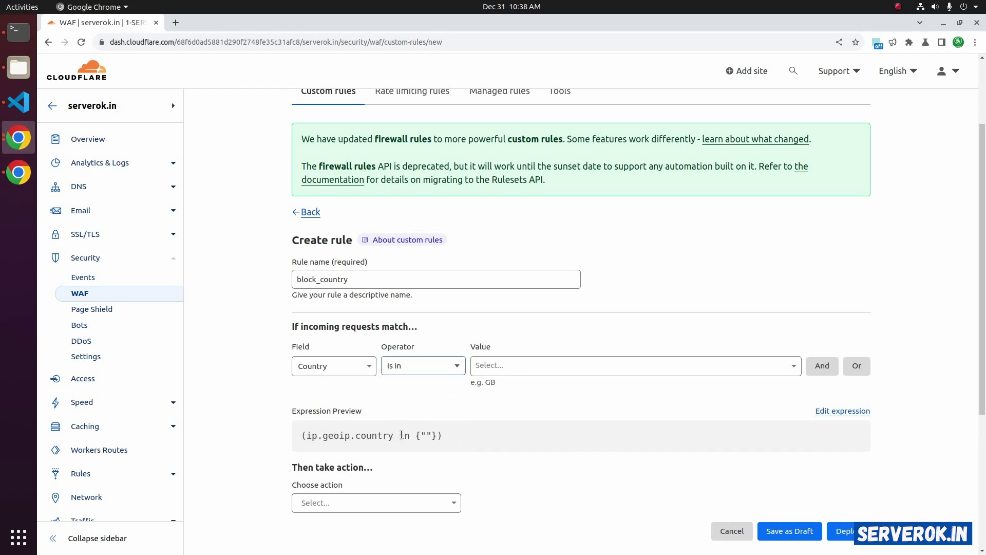
# Add Afghanistan, Russian Federation and China to the matched countries.
pyautogui.click(517, 368)
pyautogui.click(504, 392)
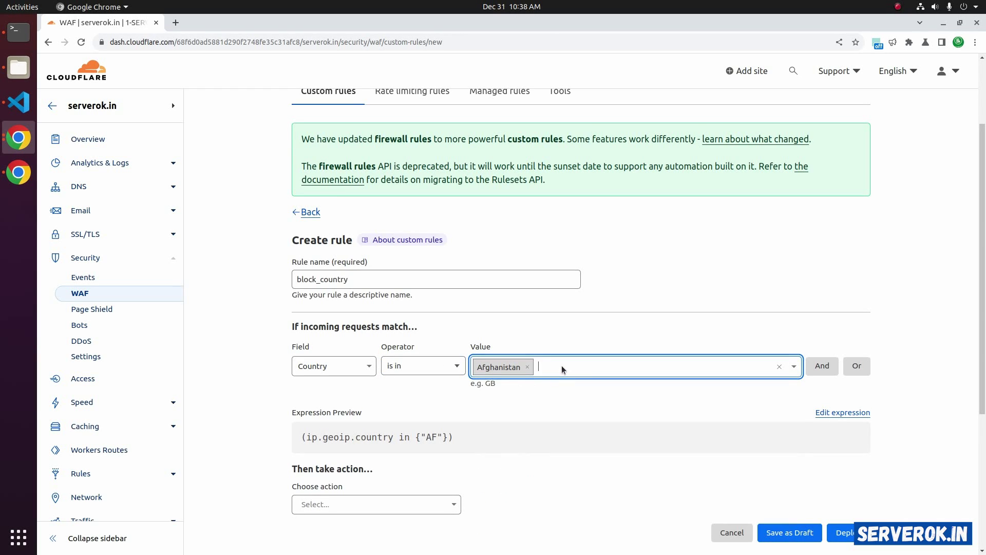
pyautogui.write('russ')
pyautogui.press('Return')
pyautogui.write('china')
pyautogui.press('Return')
# Set the action to Block and deploy the rule.
pyautogui.click(447, 504)
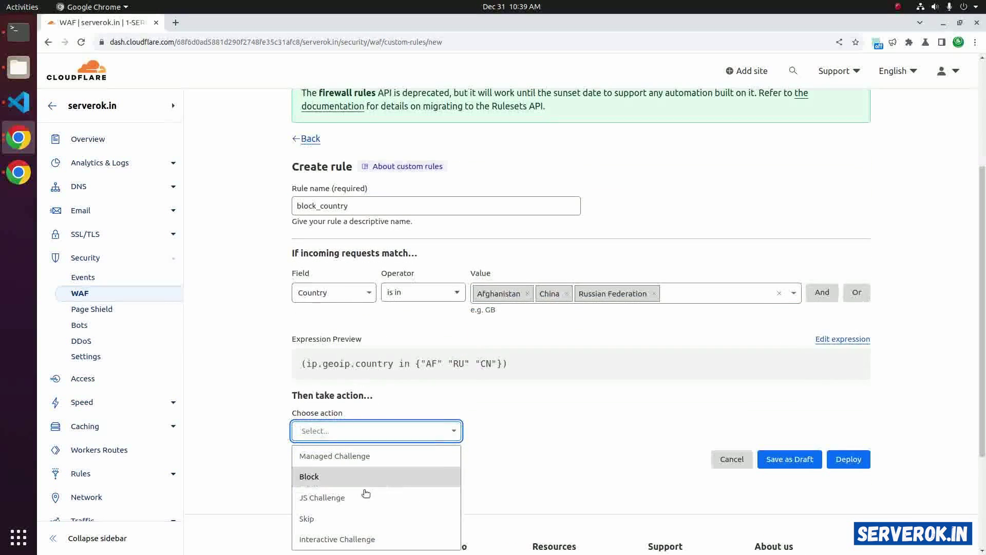
pyautogui.click(309, 476)
pyautogui.click(847, 478)
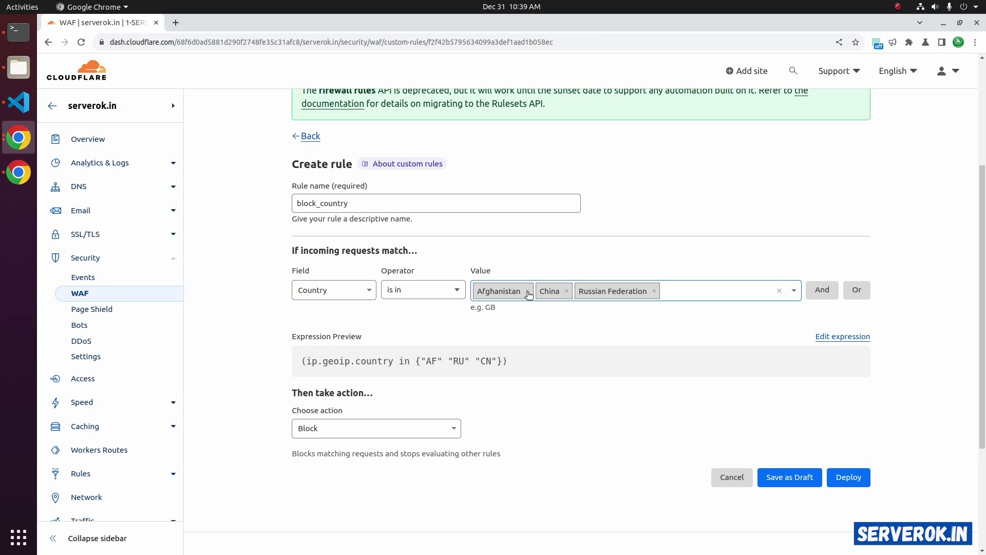
# Remove the Afghanistan tag from block_country's countries and redeploy, leaving China and Russian Federation.
pyautogui.click(528, 292)
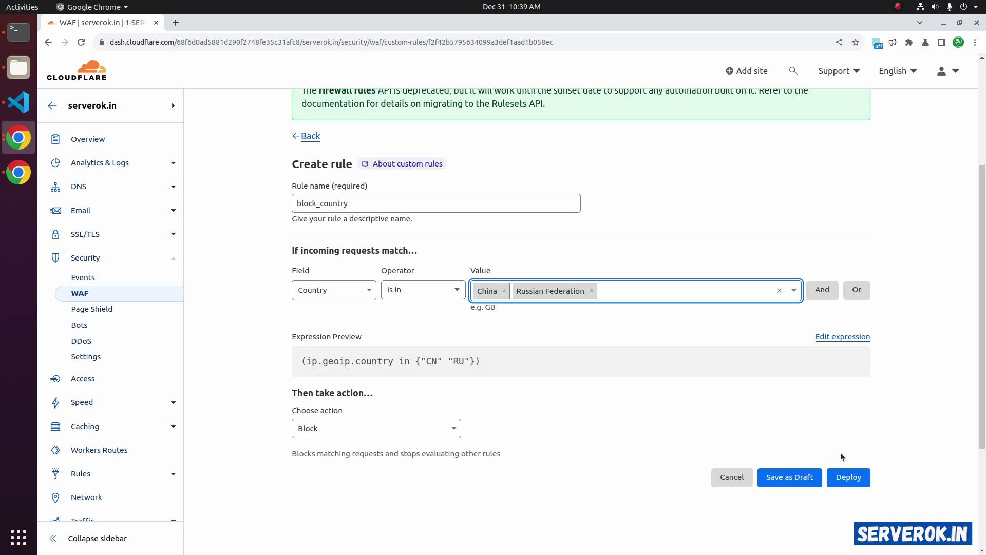
pyautogui.click(845, 474)
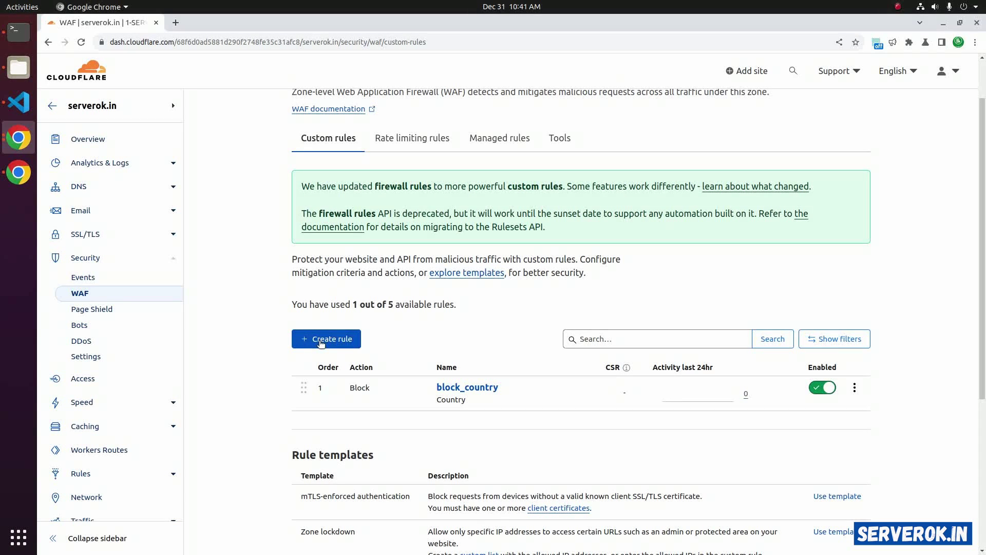
# Create a custom rule named js_check matching Country is in France.
pyautogui.click(320, 343)
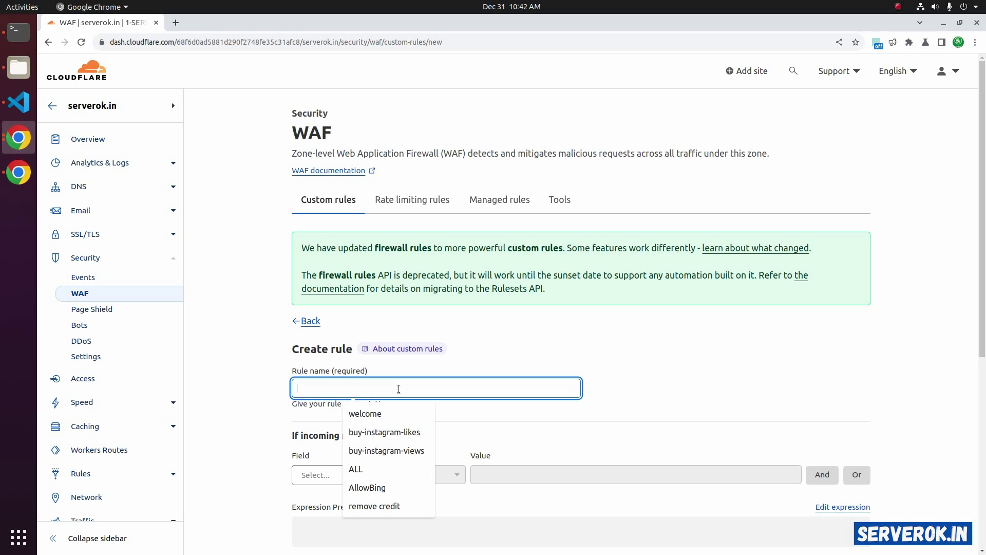
pyautogui.write('js_check')
pyautogui.click(368, 475)
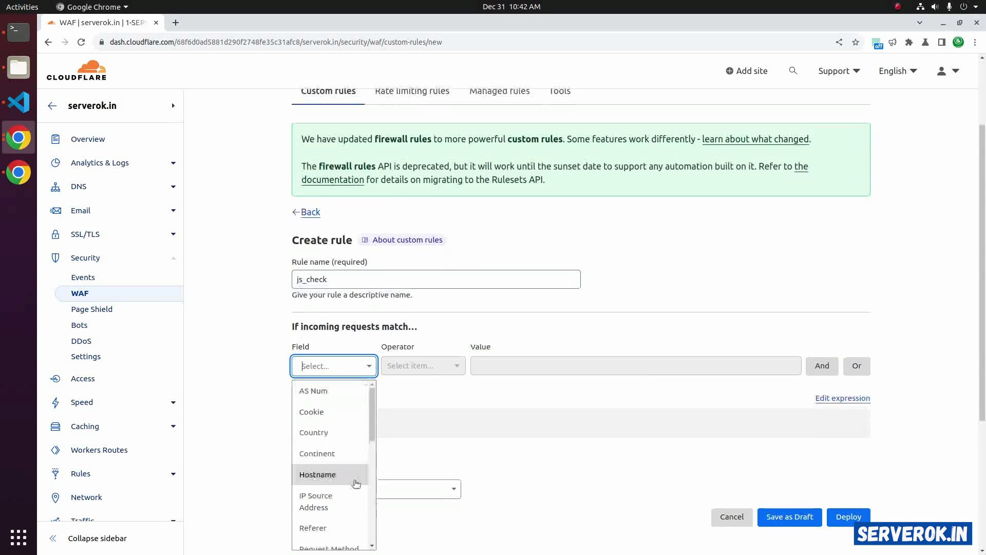
pyautogui.click(325, 432)
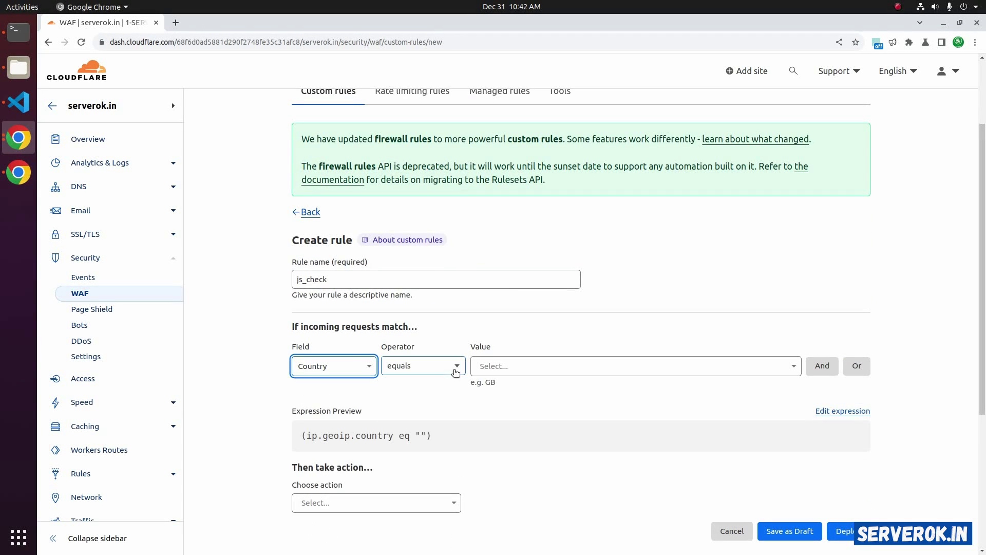
pyautogui.click(455, 370)
pyautogui.click(409, 432)
pyautogui.click(502, 375)
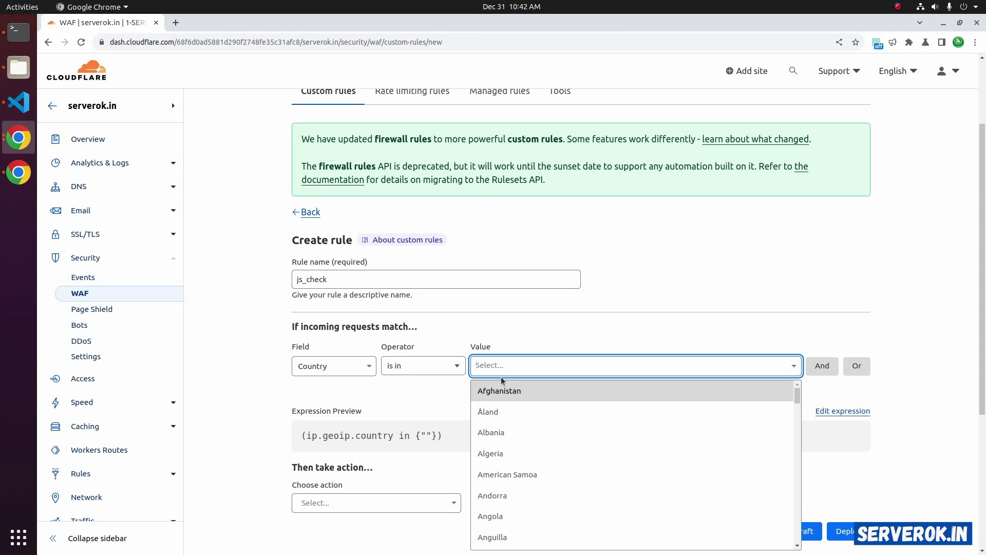
pyautogui.write('fra')
pyautogui.press('Return')
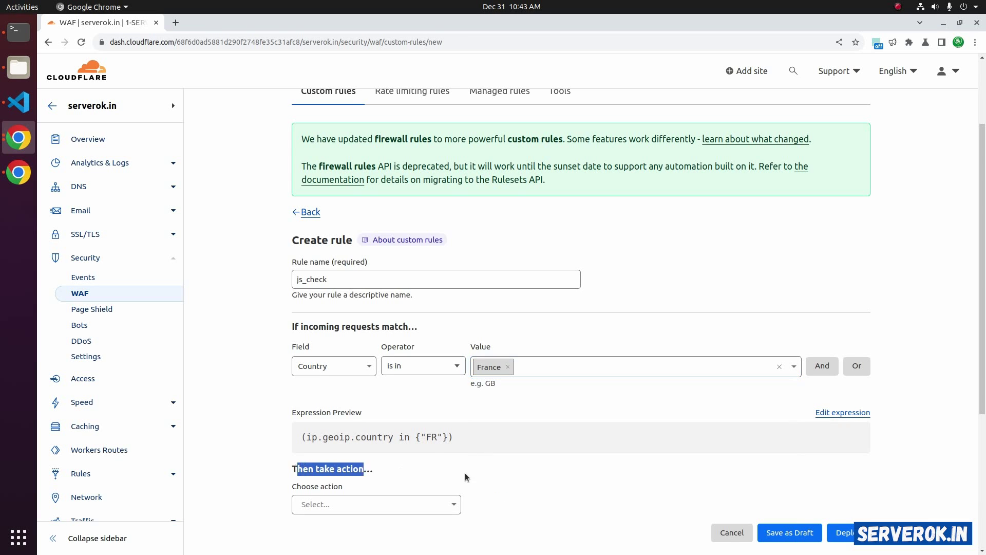
# Set the js_check rule's action to JS Challenge and deploy it.
pyautogui.click(369, 506)
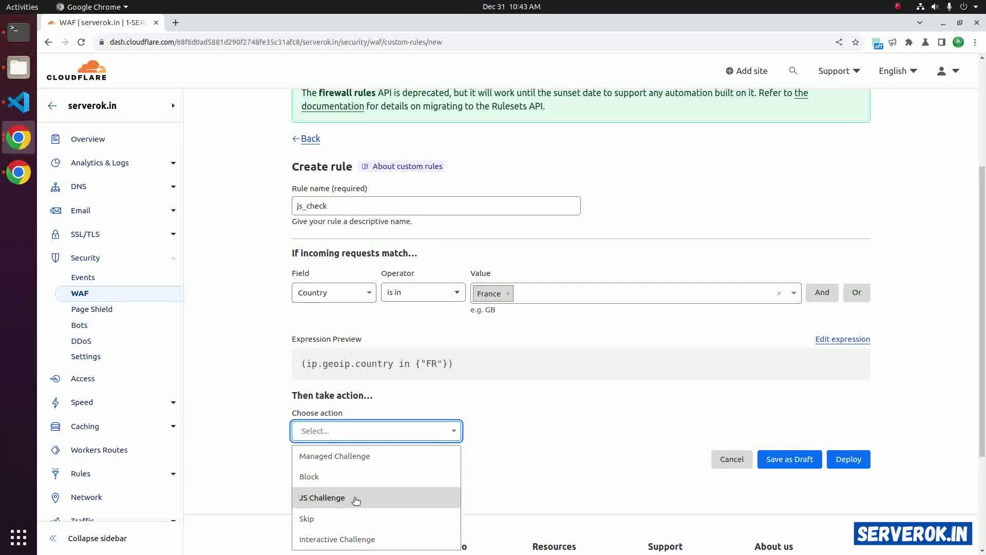
pyautogui.click(343, 498)
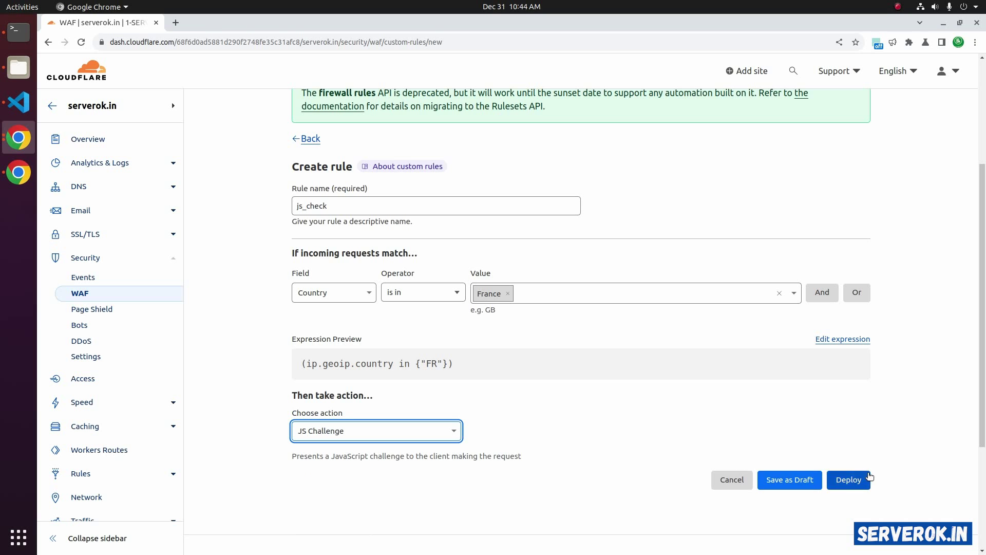
pyautogui.click(848, 458)
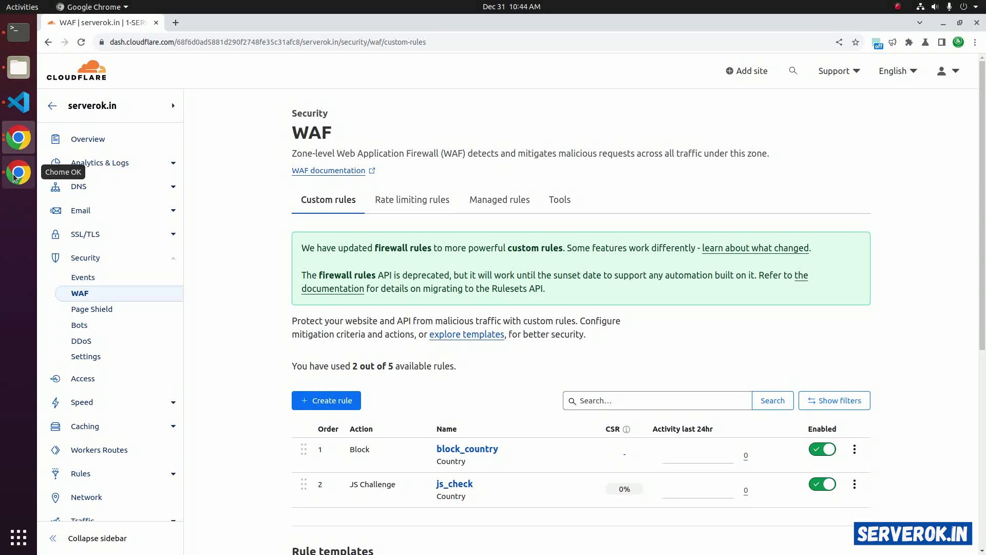
# In the other Chrome window, pass Cloudflare's security check and open the MATE desktop with xrdp article.
pyautogui.click(17, 174)
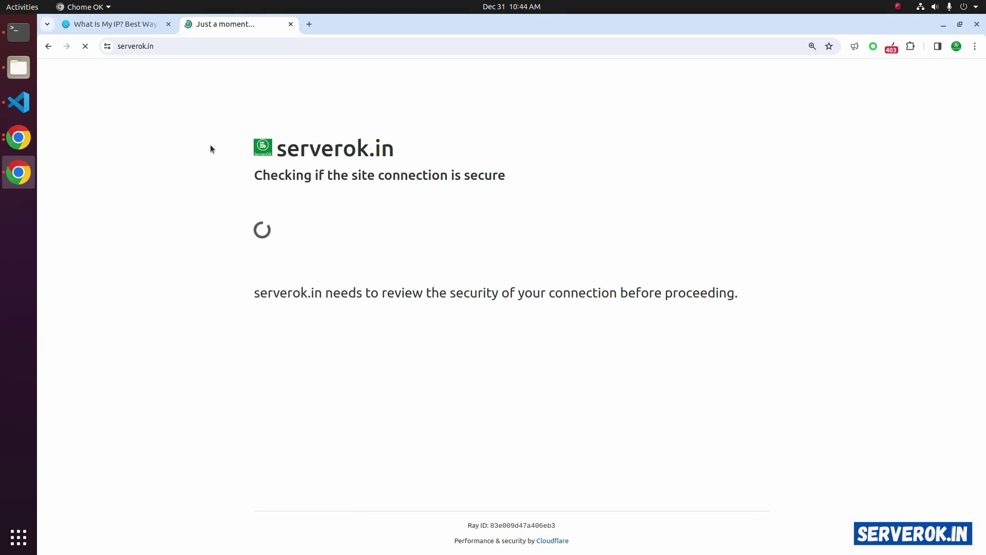
pyautogui.moveTo(216, 136); pyautogui.dragTo(744, 309)
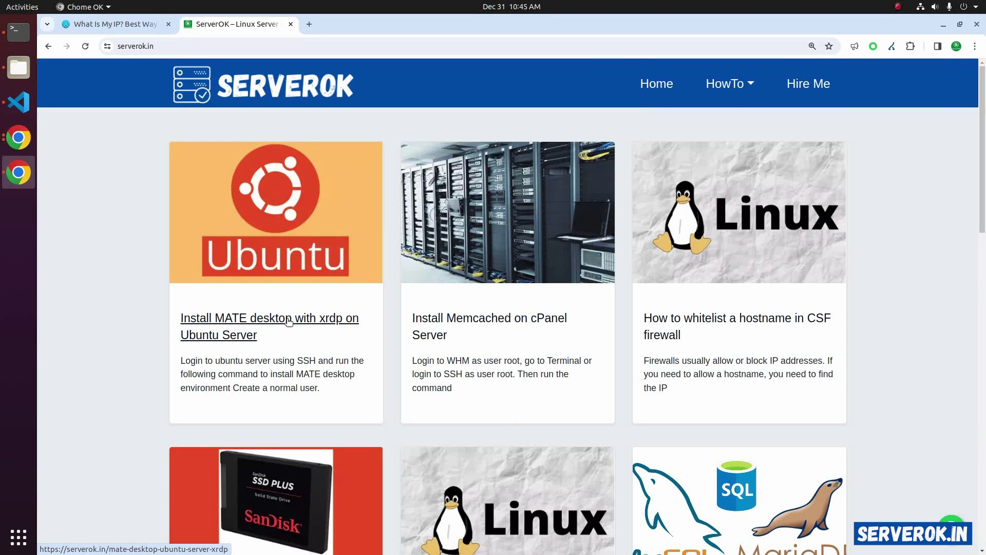
pyautogui.click(289, 322)
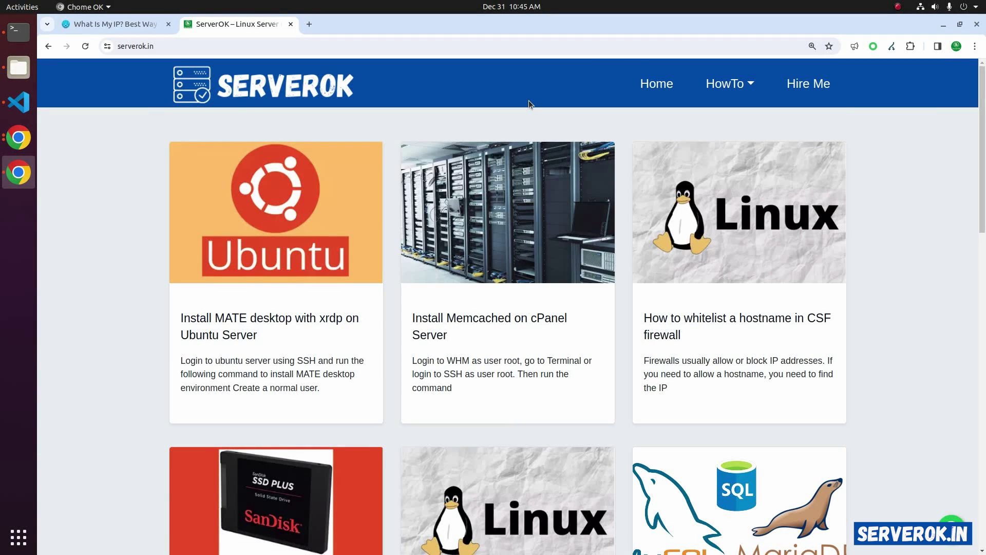